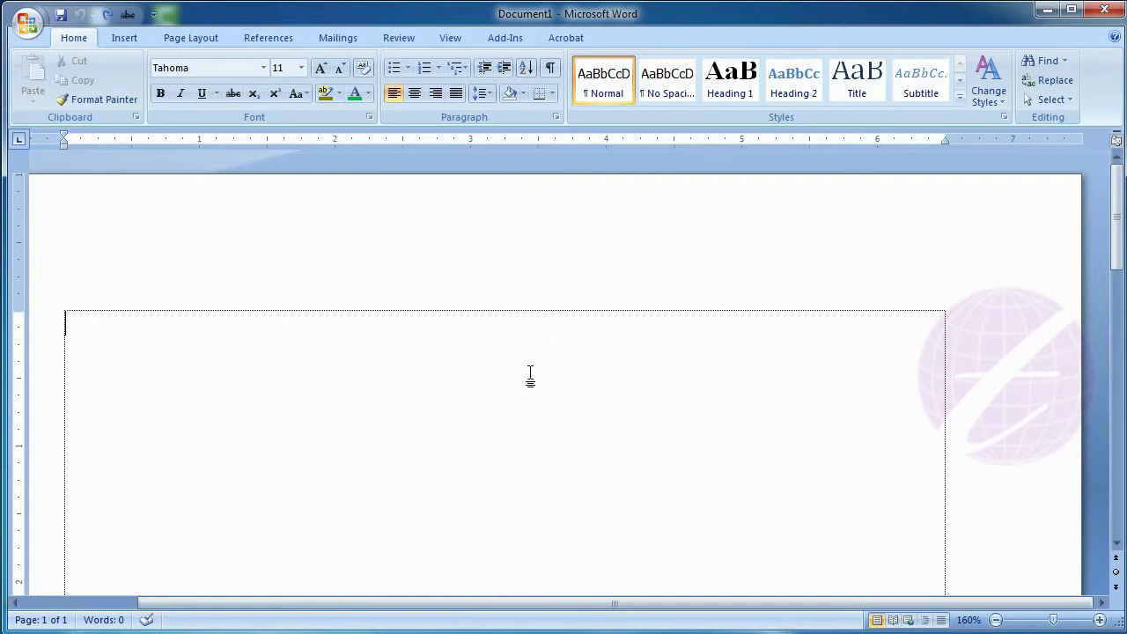
- Try a default tab, remove it, and type 'Name' at the text box's left margin
key("Tab")
key("Tab")
key("Tab")
key("Tab")
key("Tab")
key("Tab")
key("Tab")
key("BackSpace")
type("Name")
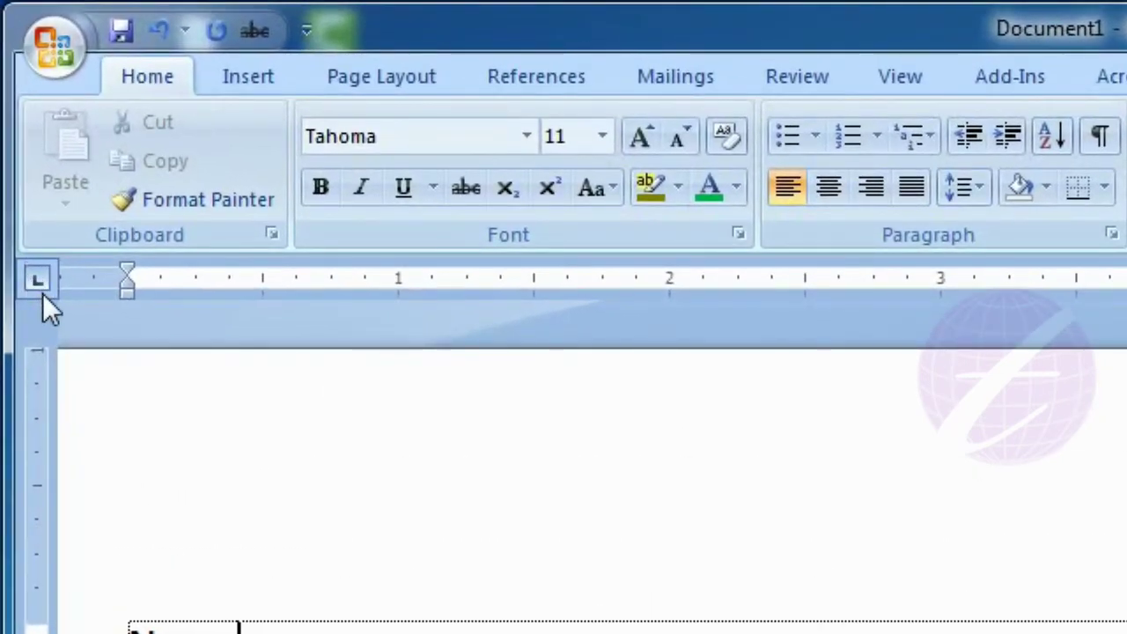
- Add a left tab stop at 2 inches and complete the line 'Name : Bangladesh'
left_click(669, 283)
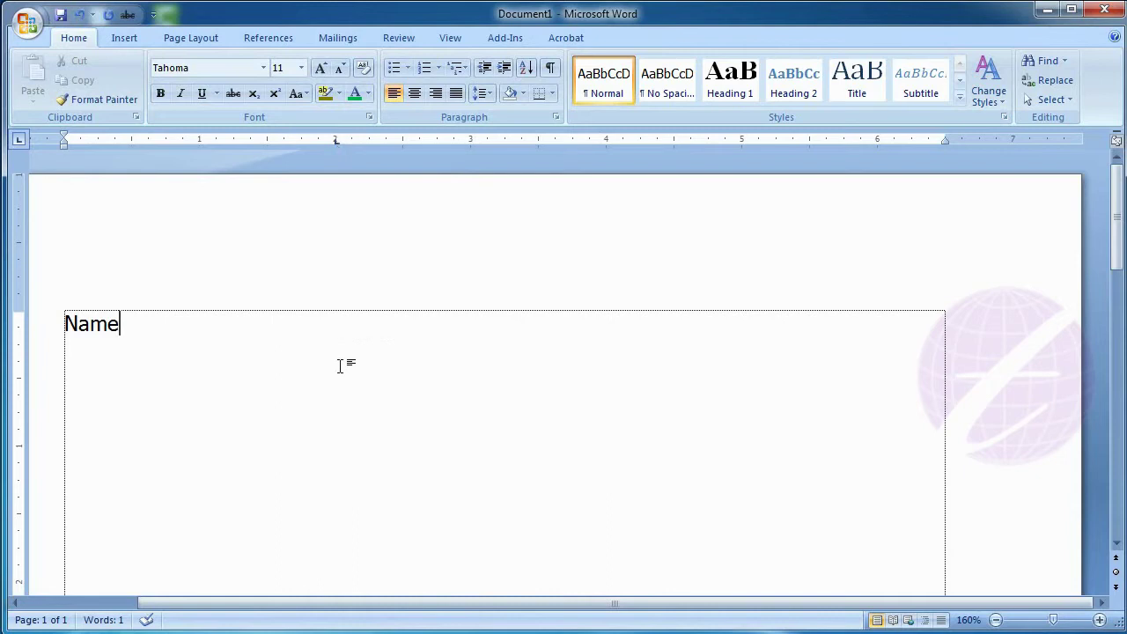
key("Tab")
type(": Bangladesh")
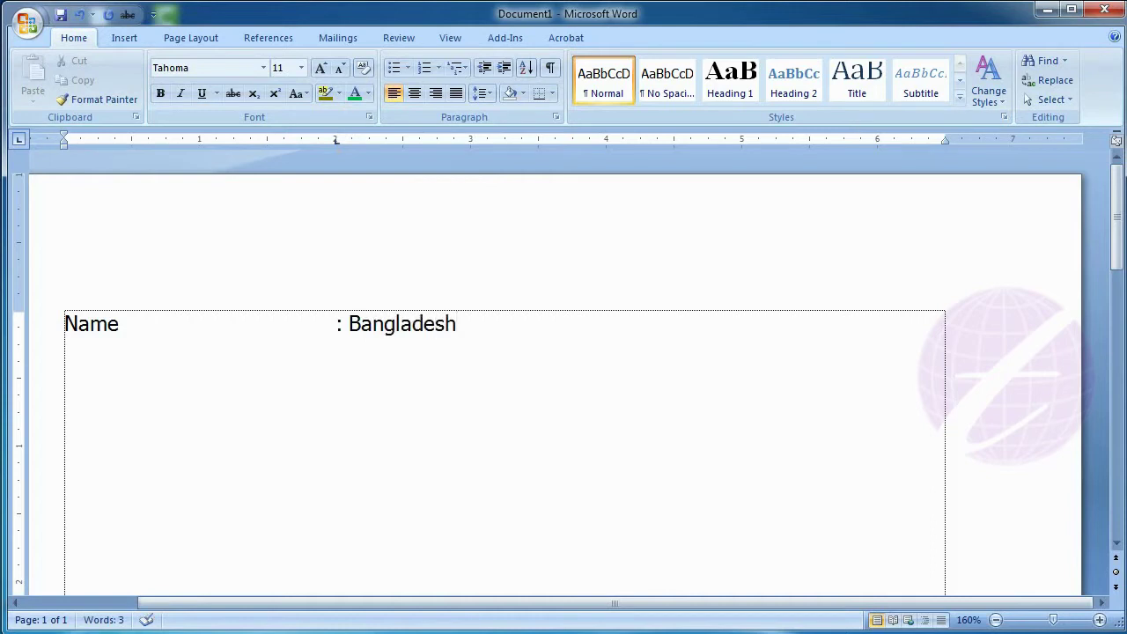
key("Return")
- Add the line 'Location : Asia' with its colon aligned on the same 2-inch tab
type("Location")
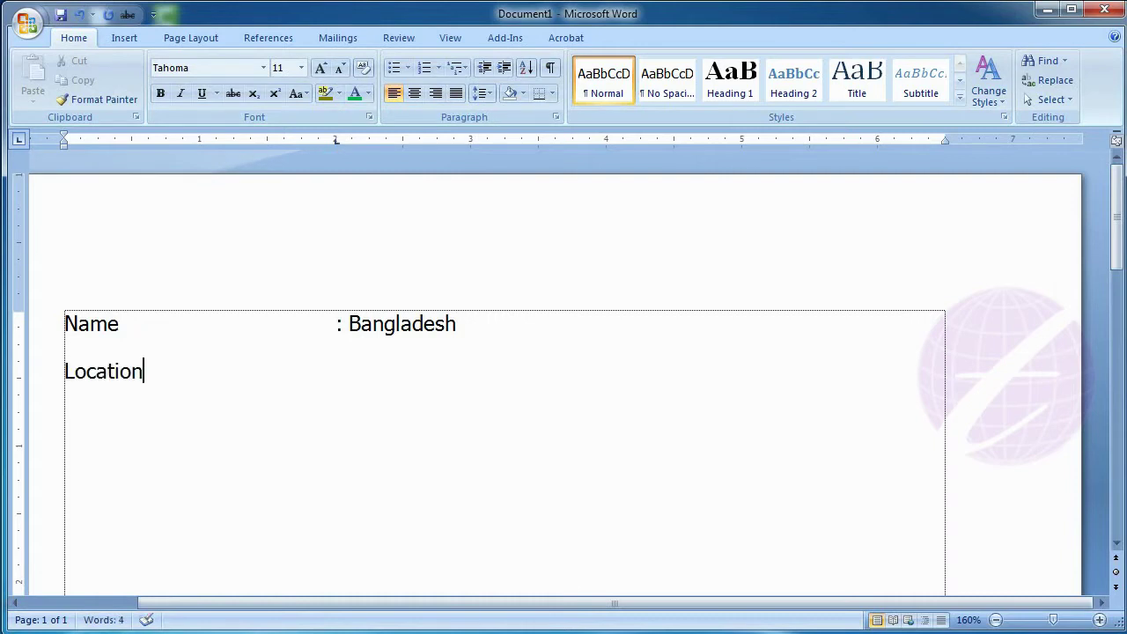
key("Tab")
type(": Asia")
key("Return")
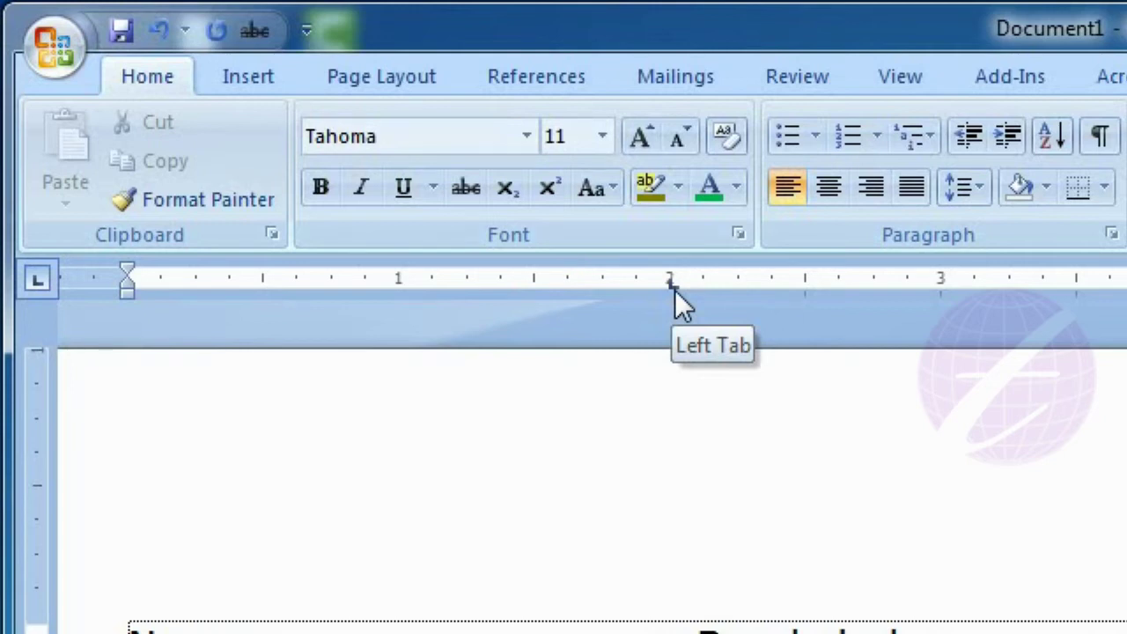
left_click_drag(675, 289, 671, 307)
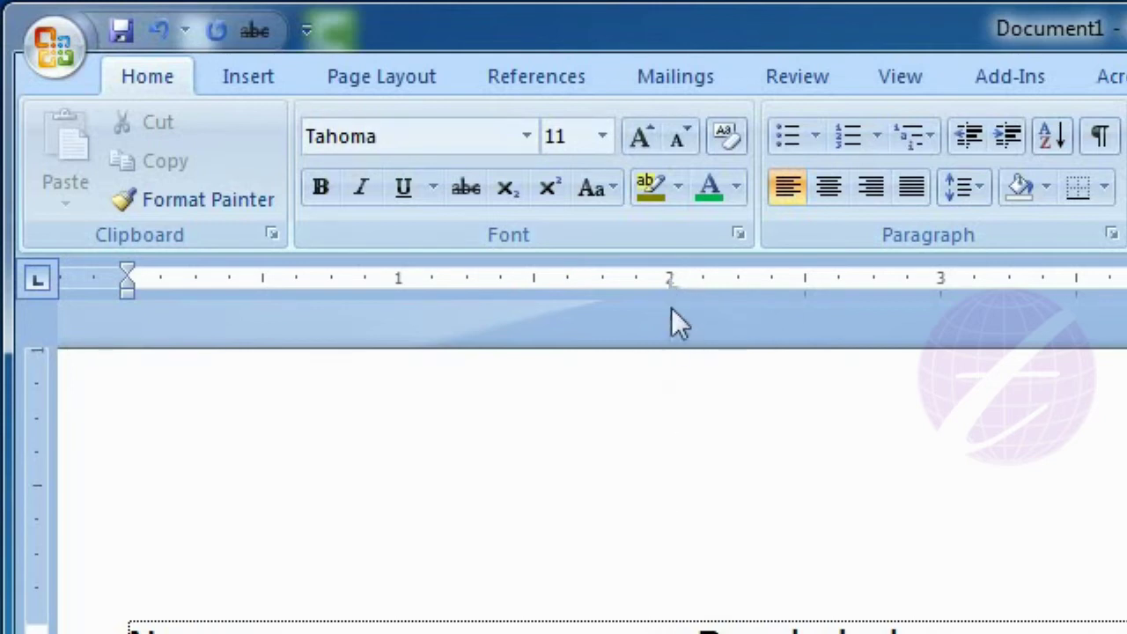
left_click_drag(667, 361, 669, 369)
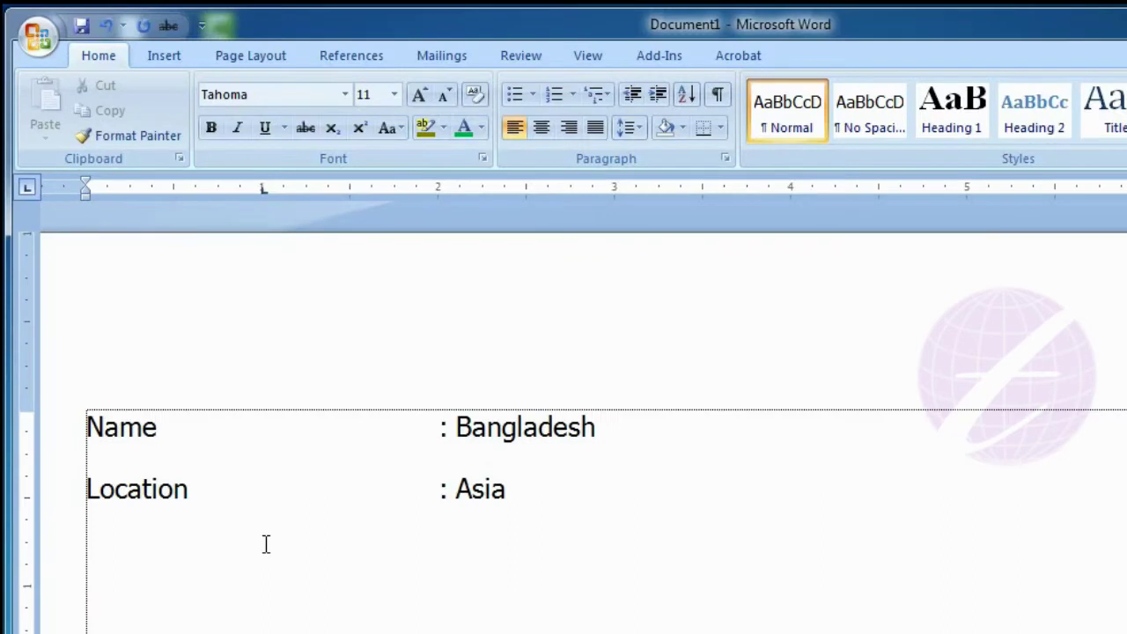
left_click(480, 428)
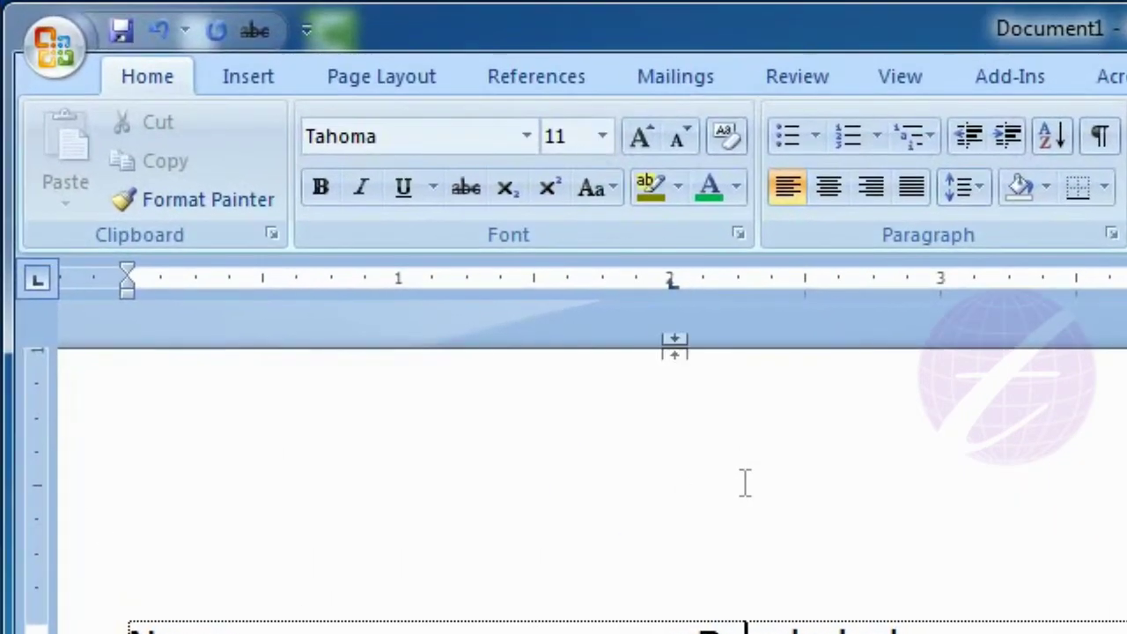
mouse_move(669, 286)
left_mouse_down()
mouse_move(536, 300)
mouse_move(534, 284)
left_mouse_up()
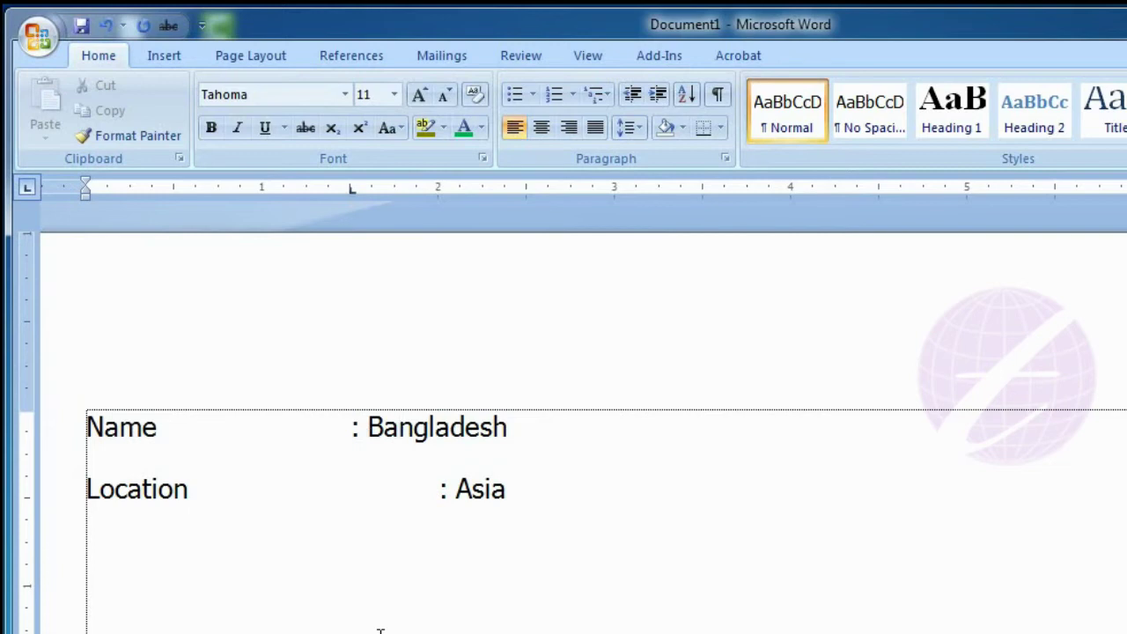
key("ctrl+z")
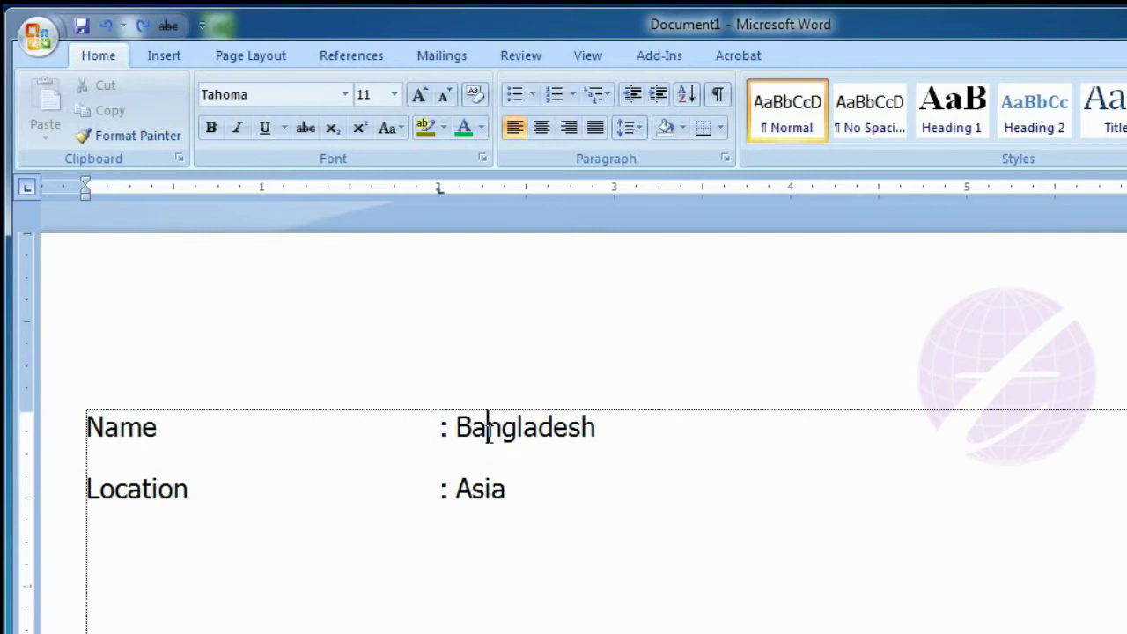
- Shift both lines' tab stop from 2 to 1.5 inches, then delete all text in the box
left_click_drag(488, 463, 485, 516)
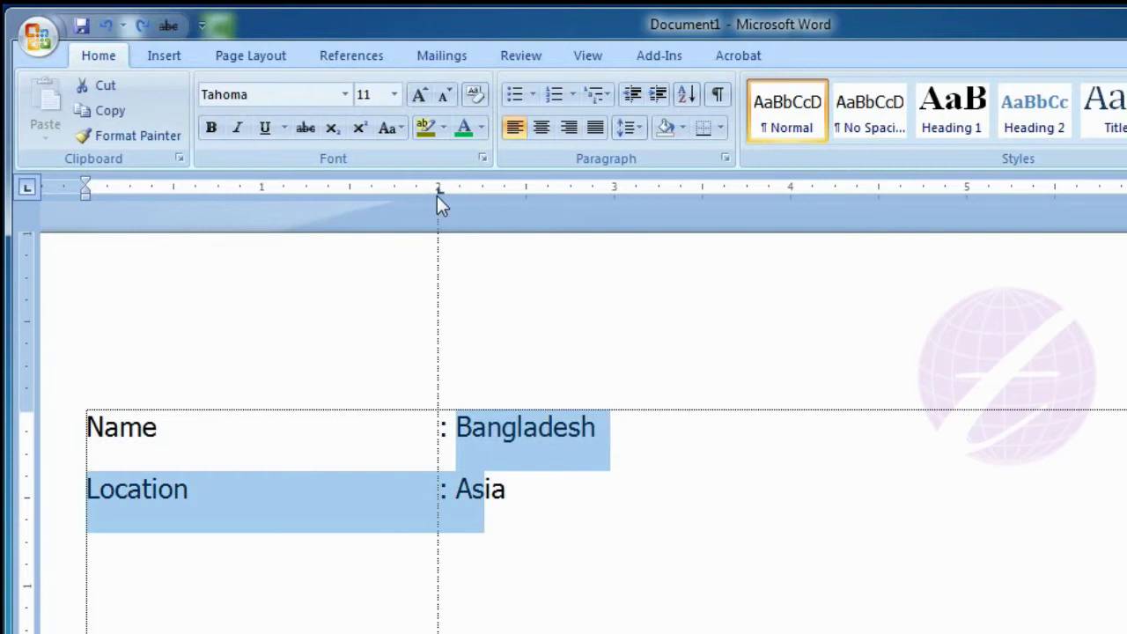
left_click_drag(360, 191, 349, 199)
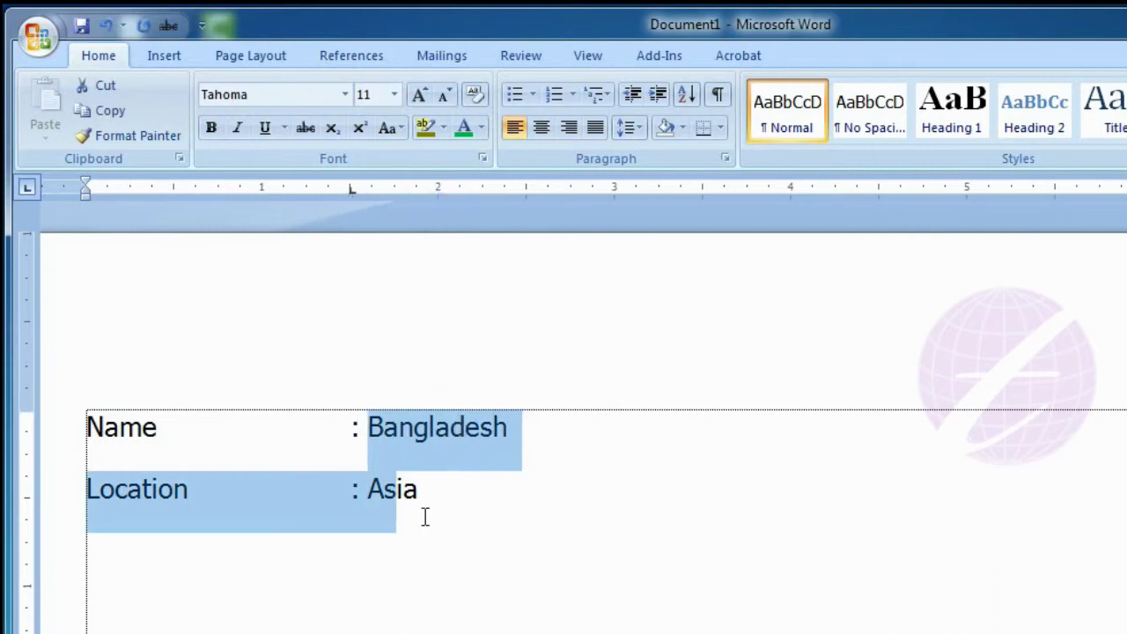
left_click(432, 551)
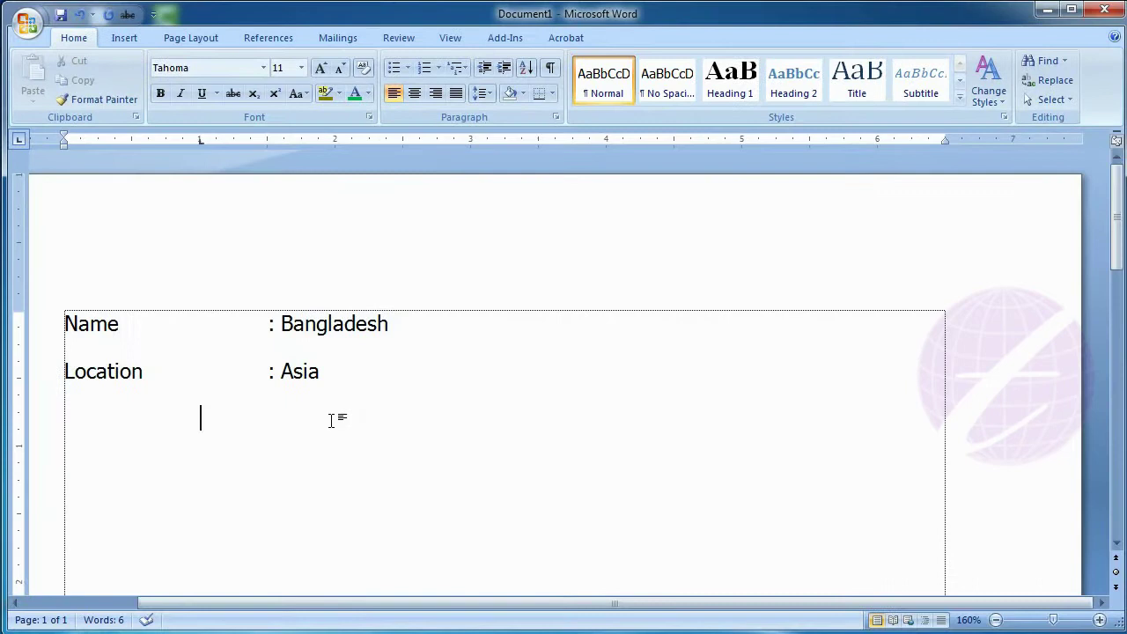
key("ctrl+a")
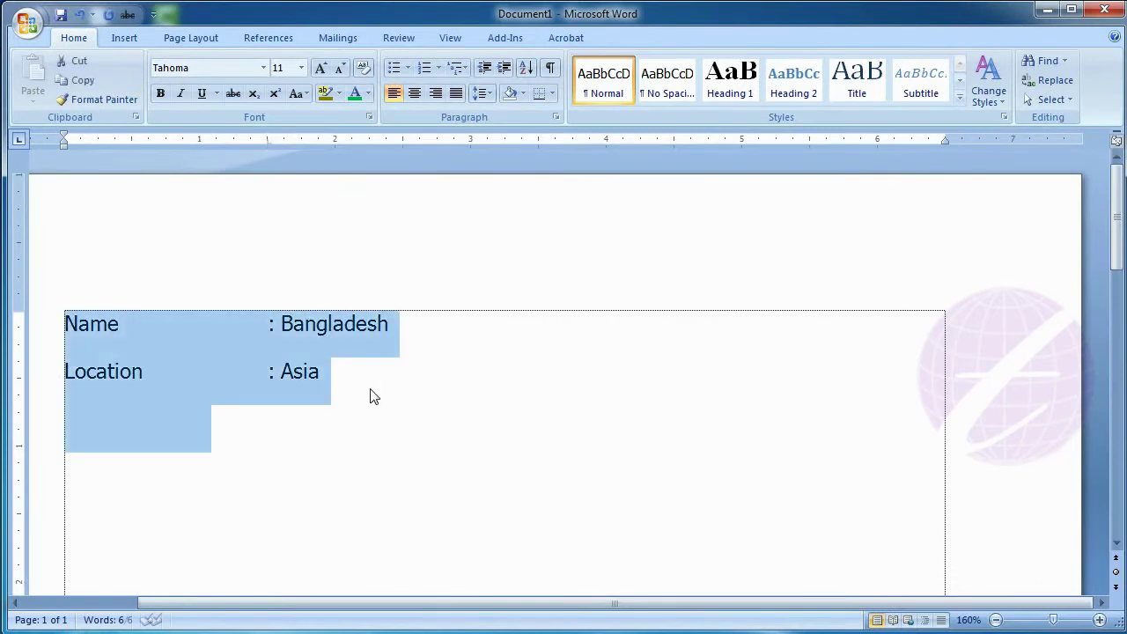
key("Delete")
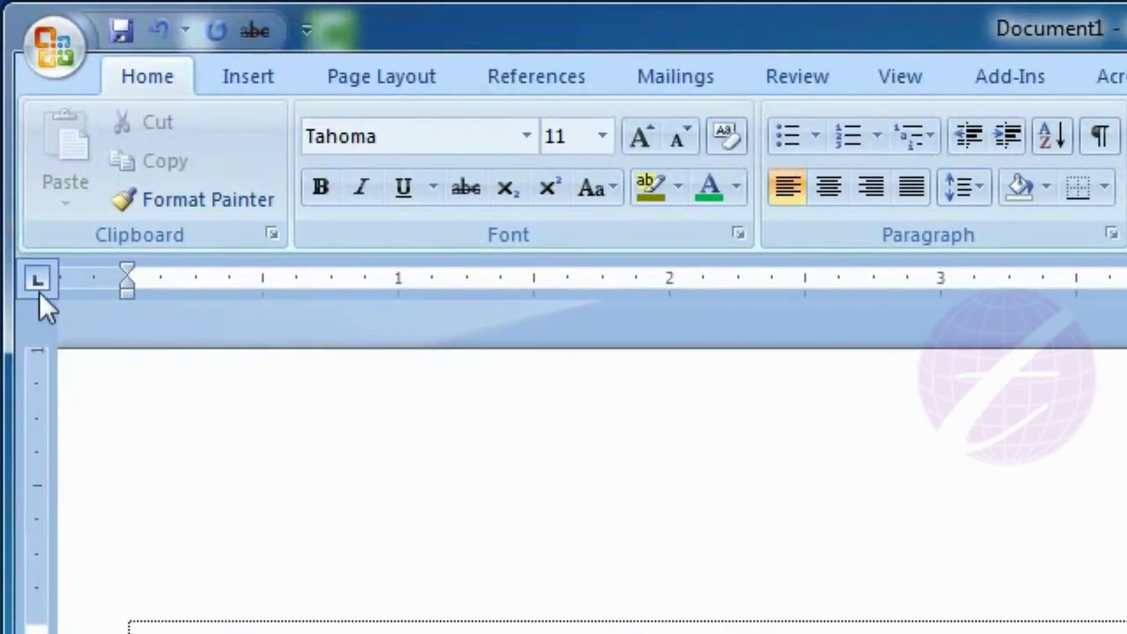
- Switch the tab selector to Center Tab and place a center stop at 2 inches
left_click(39, 282)
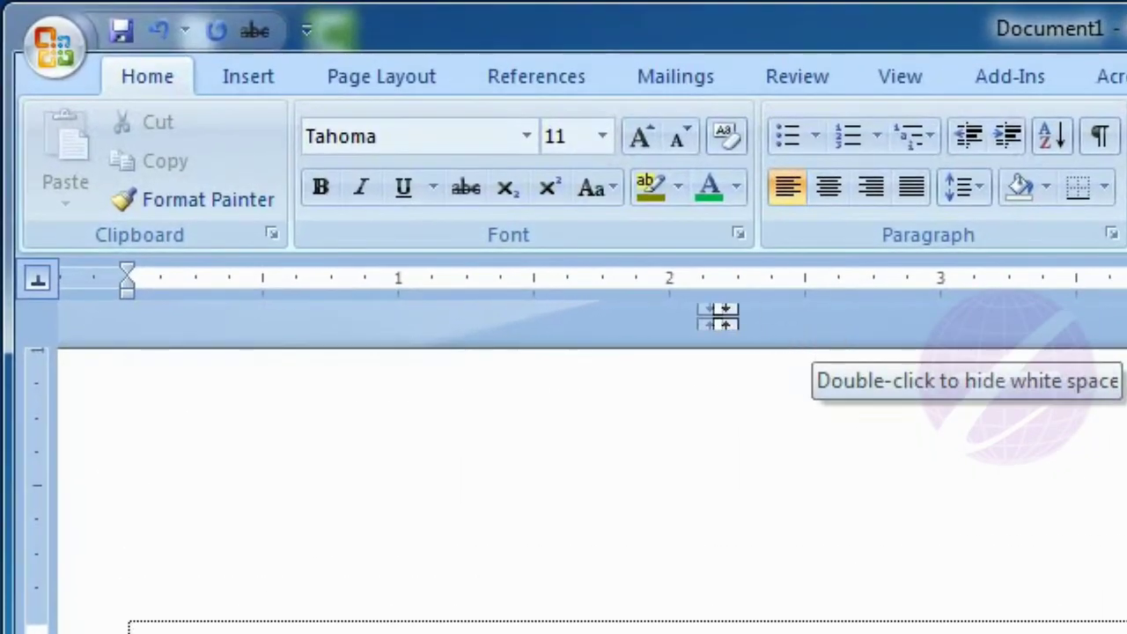
left_click(670, 286)
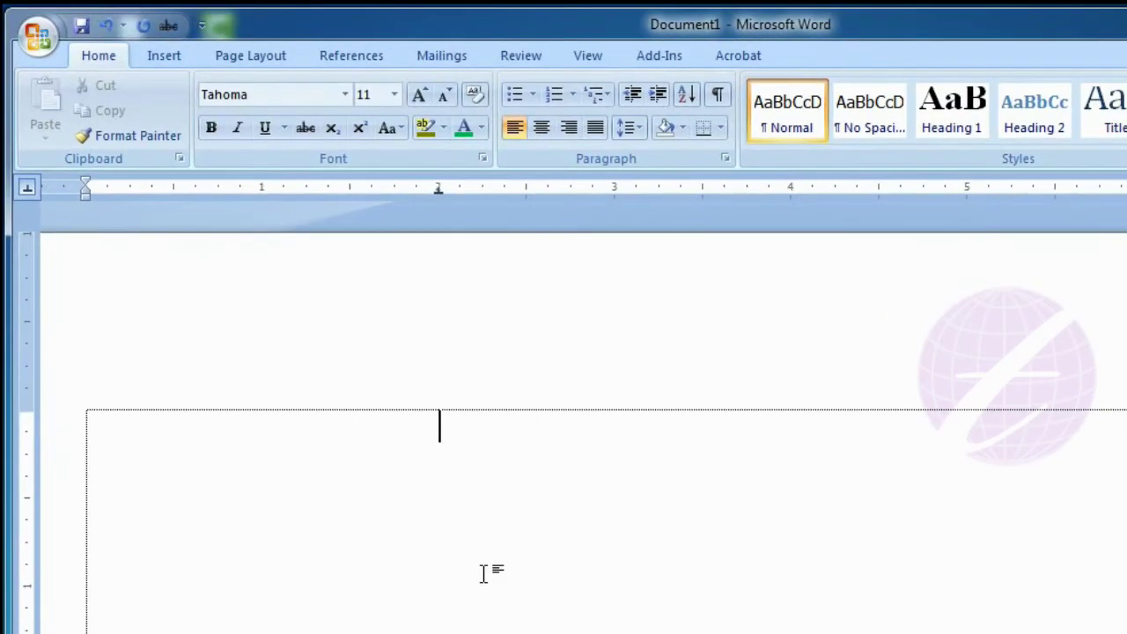
- Type 'Name' and 'Designation' centered on the 2-inch stop, then delete both lines
type("Name")
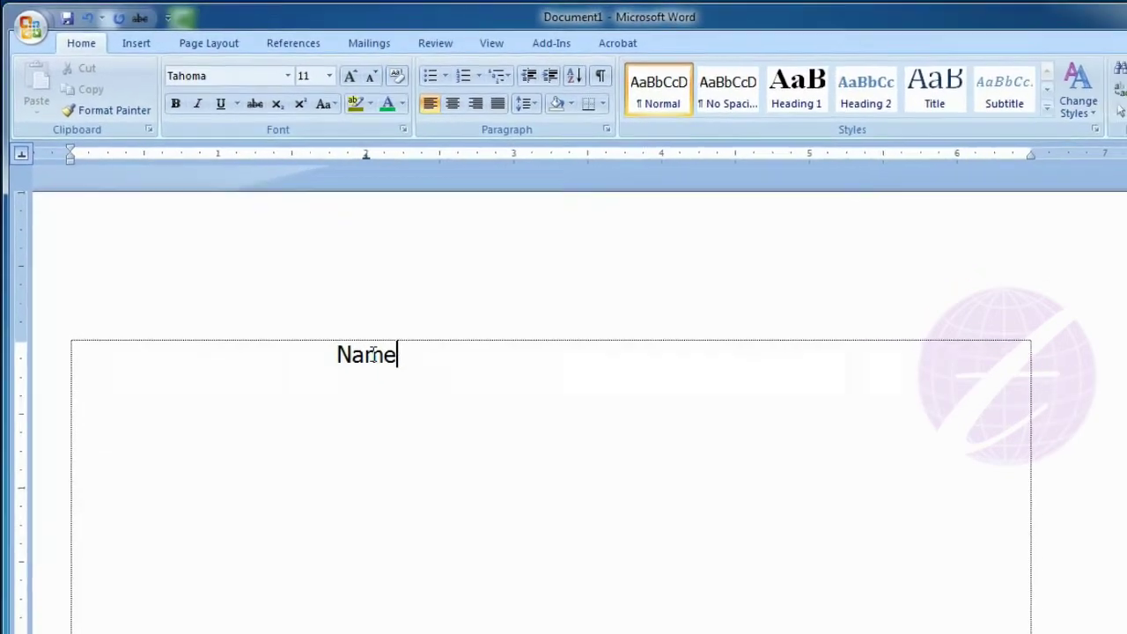
key("Return")
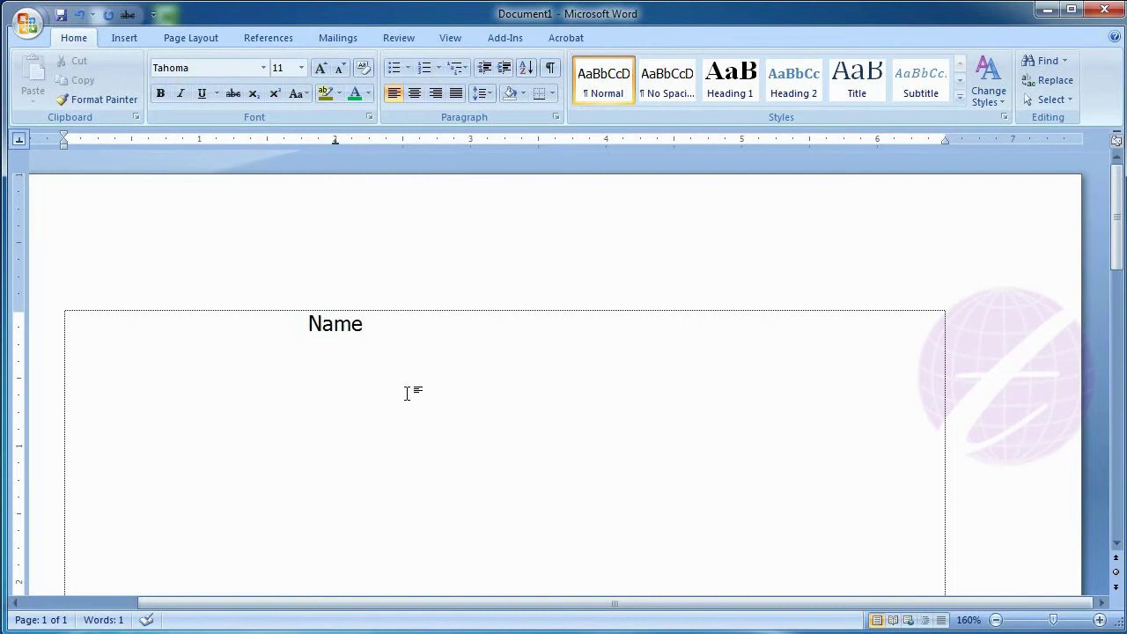
key("Tab")
type("Designation")
key("Return")
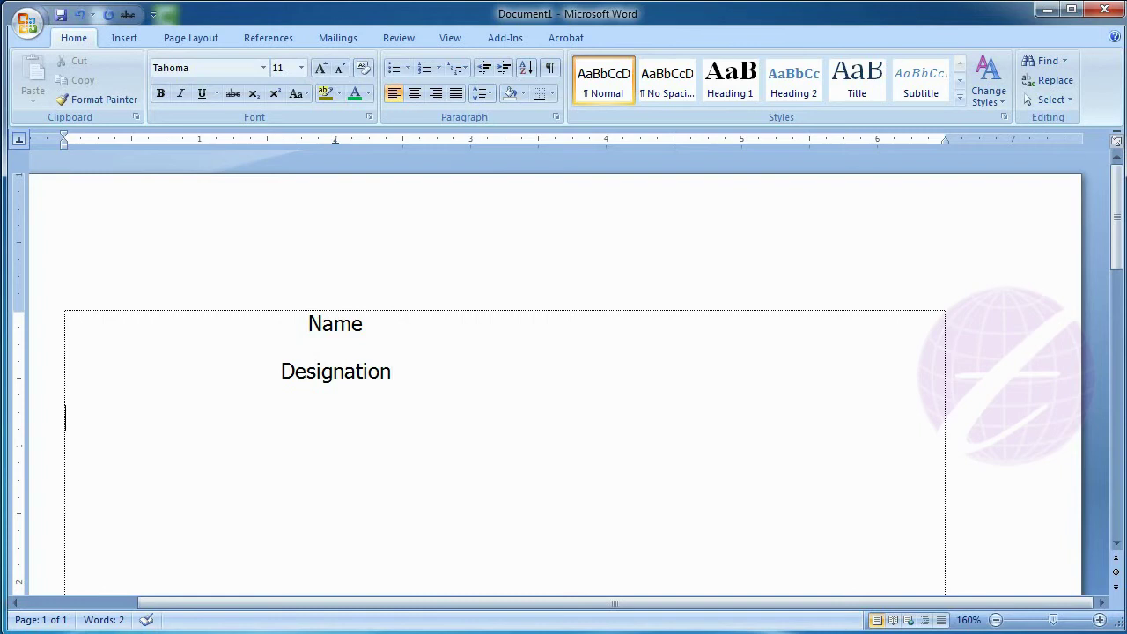
key("ctrl+a")
key("Delete")
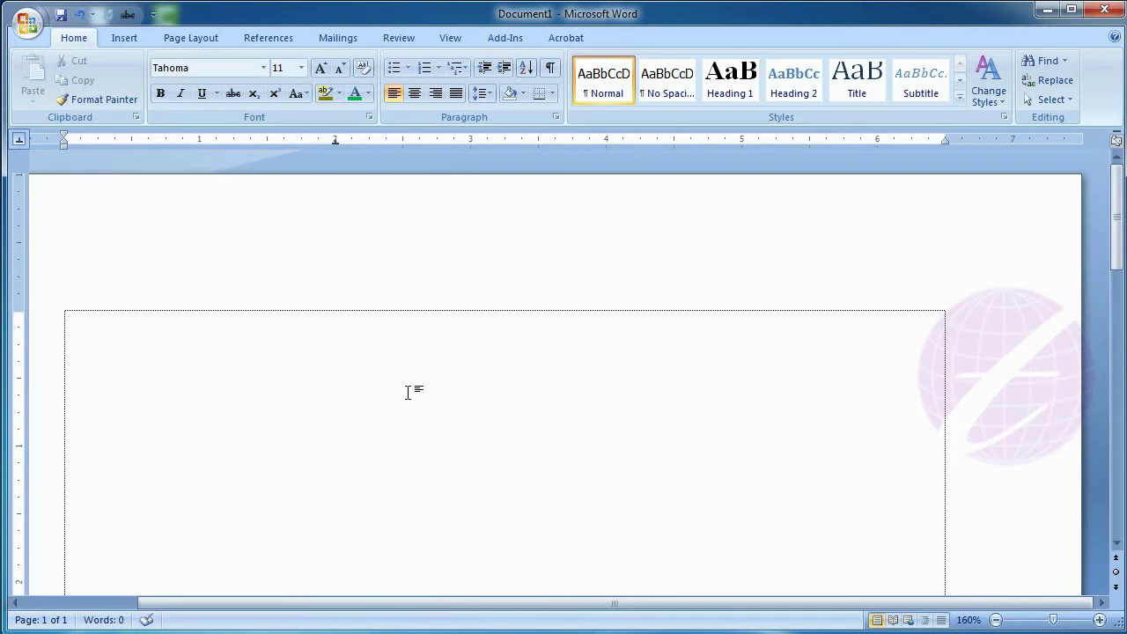
- Drag the 2-inch center tab marker off the ruler to remove it
left_click_drag(333, 143, 317, 229)
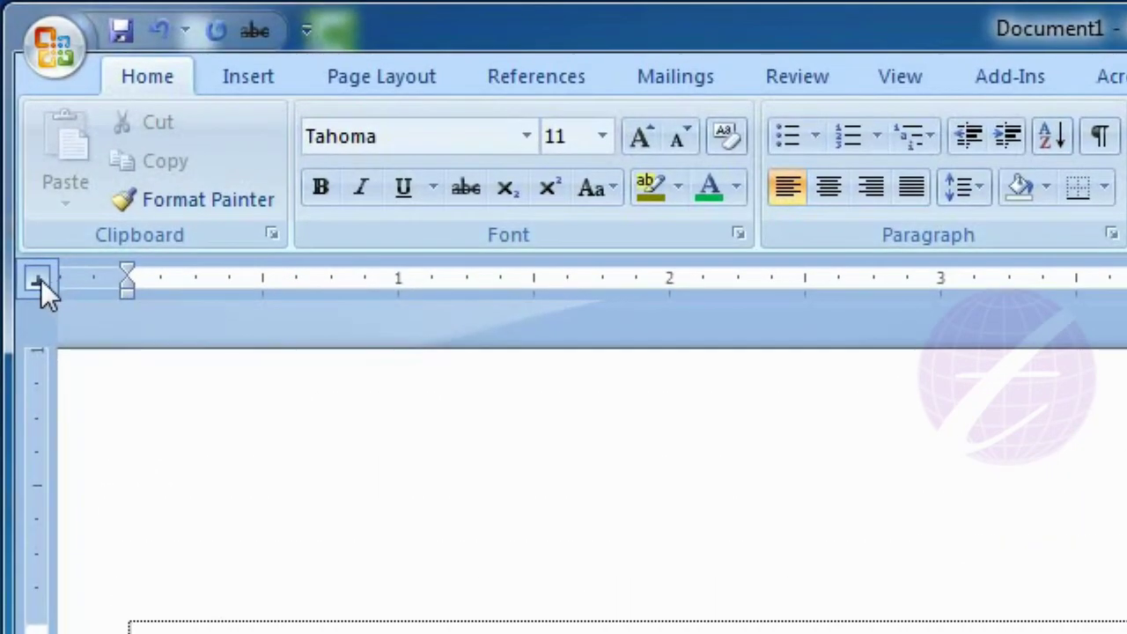
- Switch the tab selector to Right Tab and place a right stop at 3 inches
left_click(40, 279)
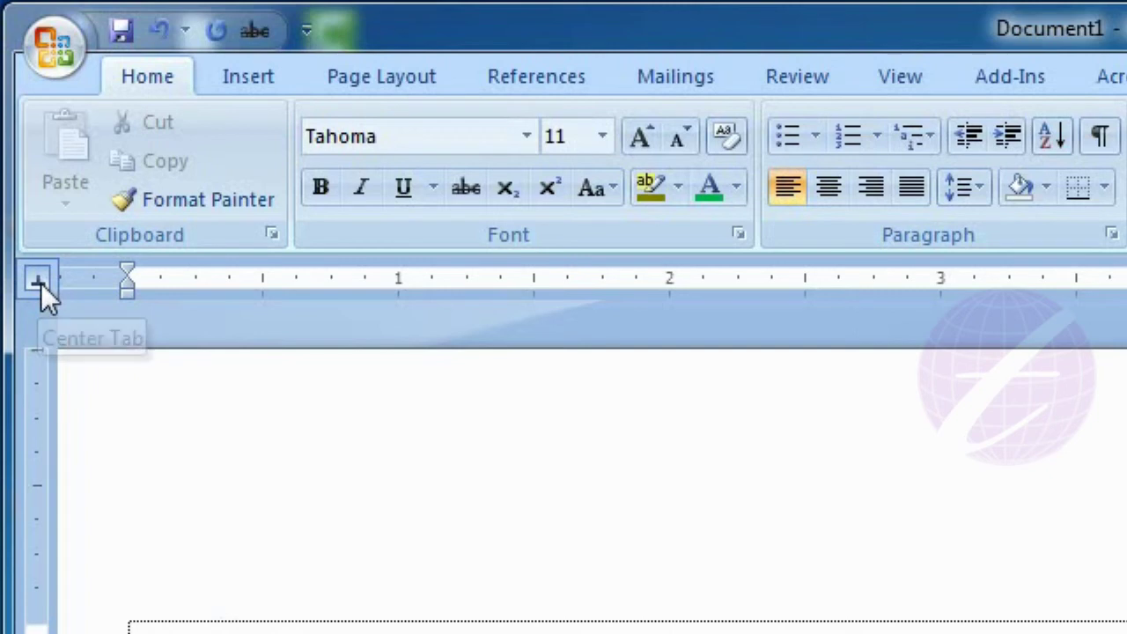
left_click(41, 280)
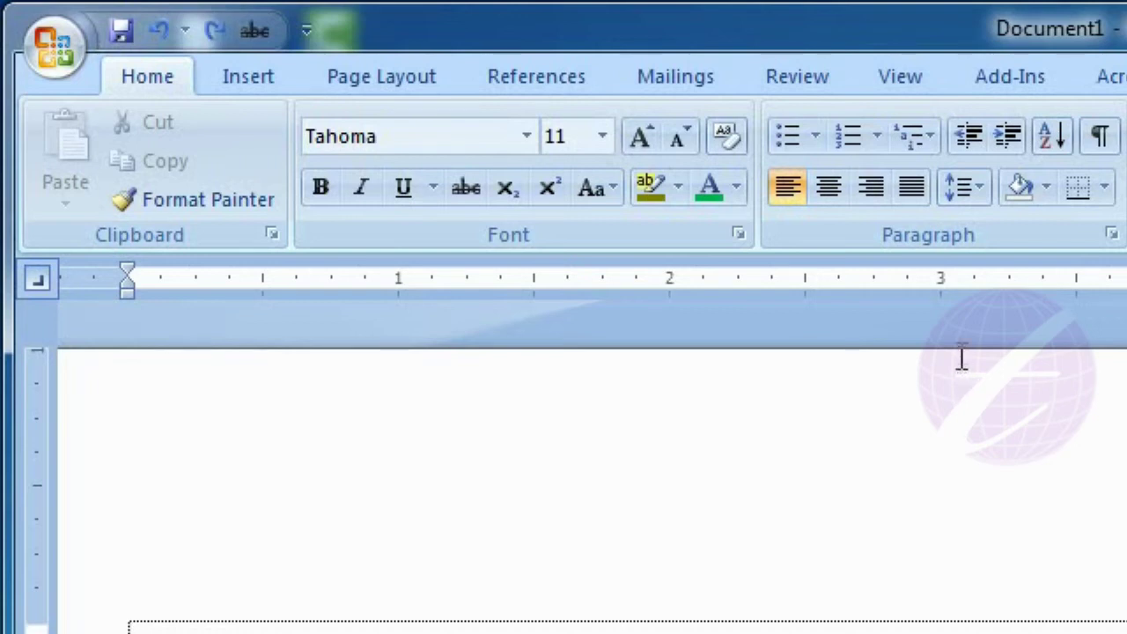
left_click(940, 280)
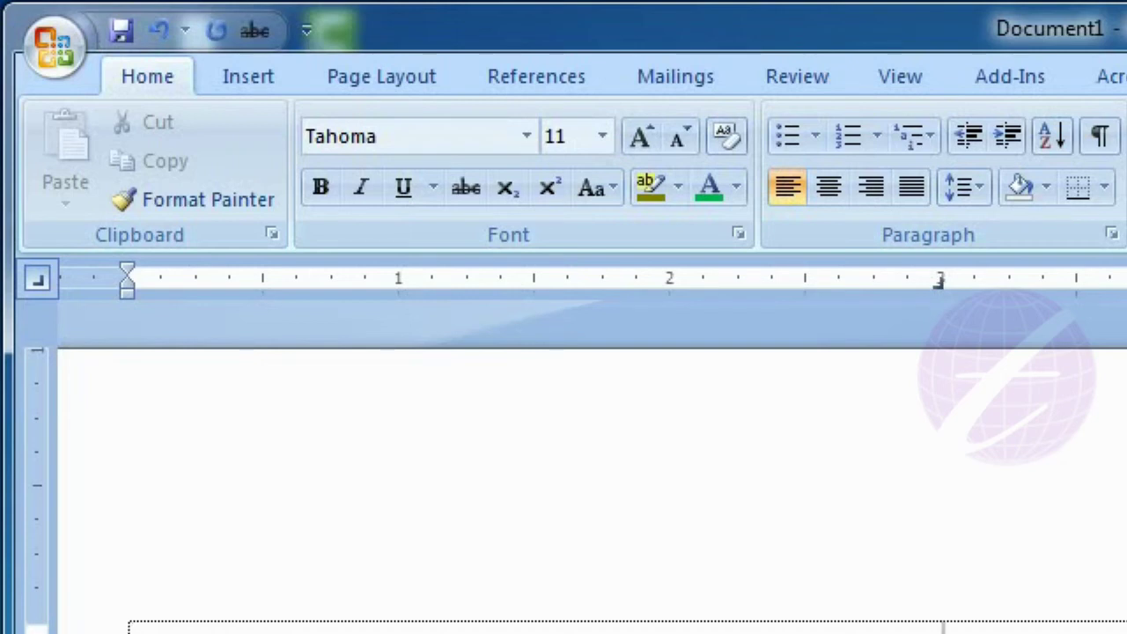
- Type 'Type some Text' right-aligned at the 3-inch stop, then delete it
key("Tab")
type("T")
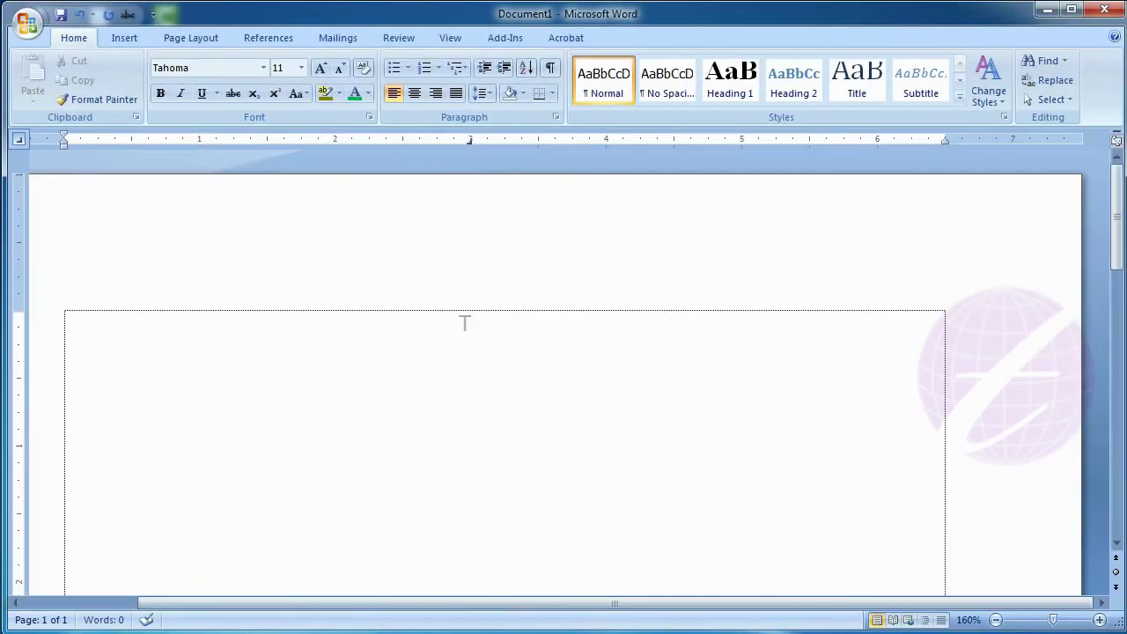
type("ype some Text")
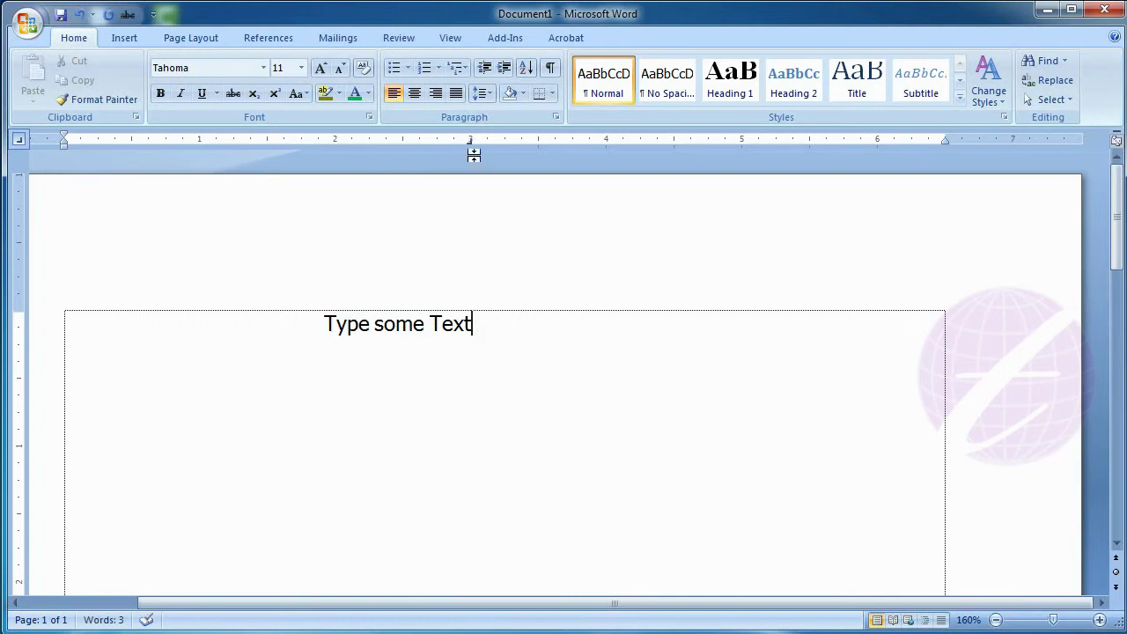
key("ctrl+a")
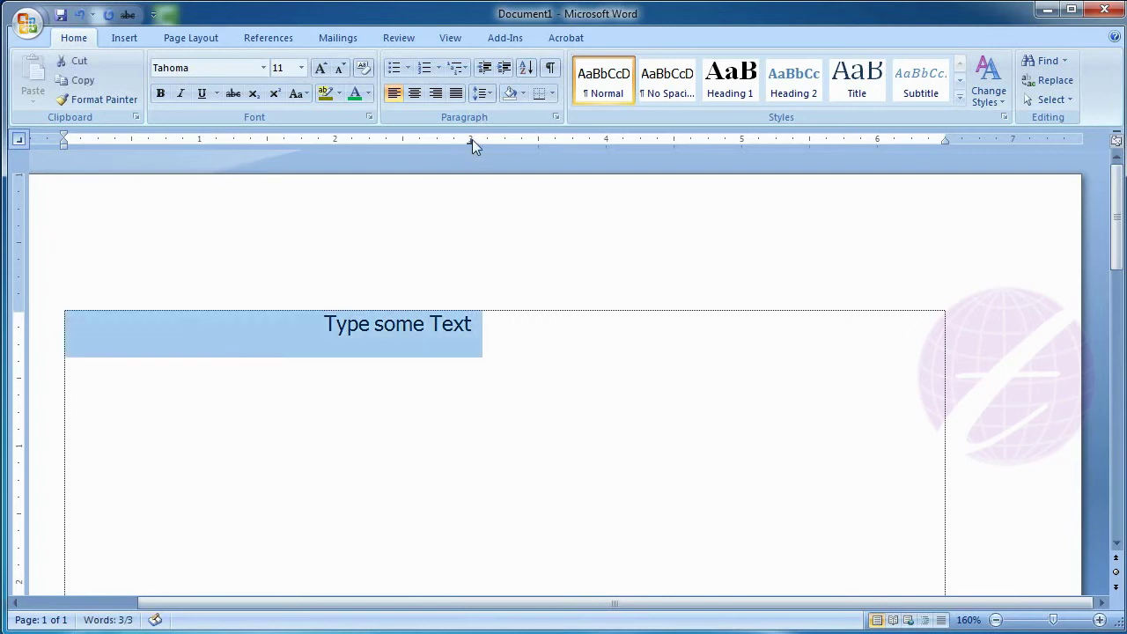
key("Delete")
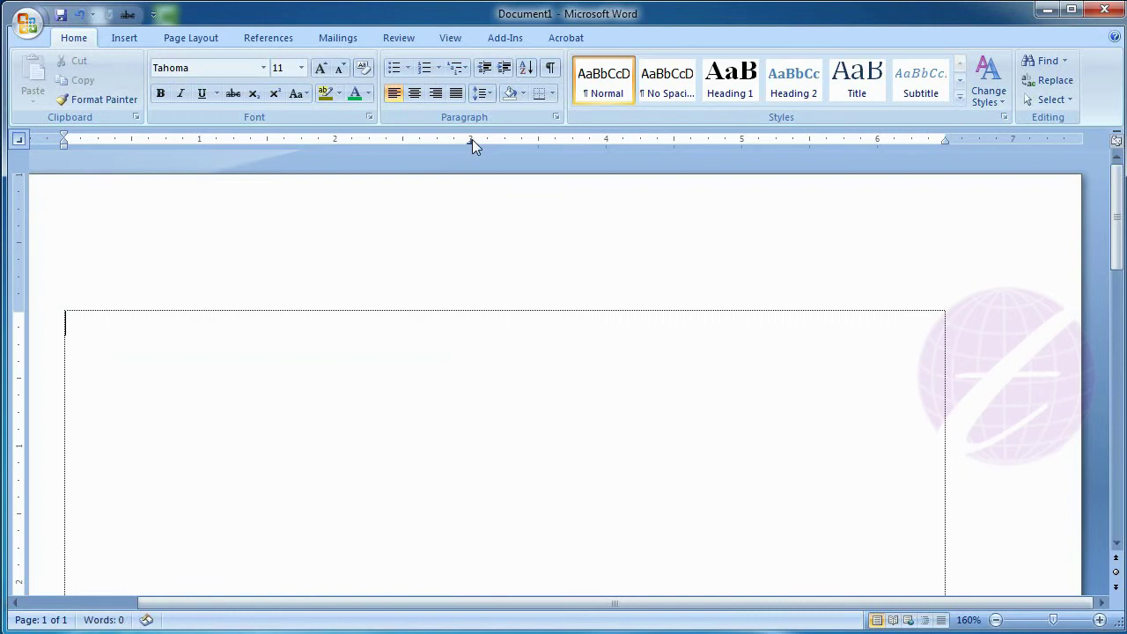
- Remove the 3-inch right tab, type 'Table', and tab to the 2-inch decimal stop
left_click_drag(472, 139, 465, 229)
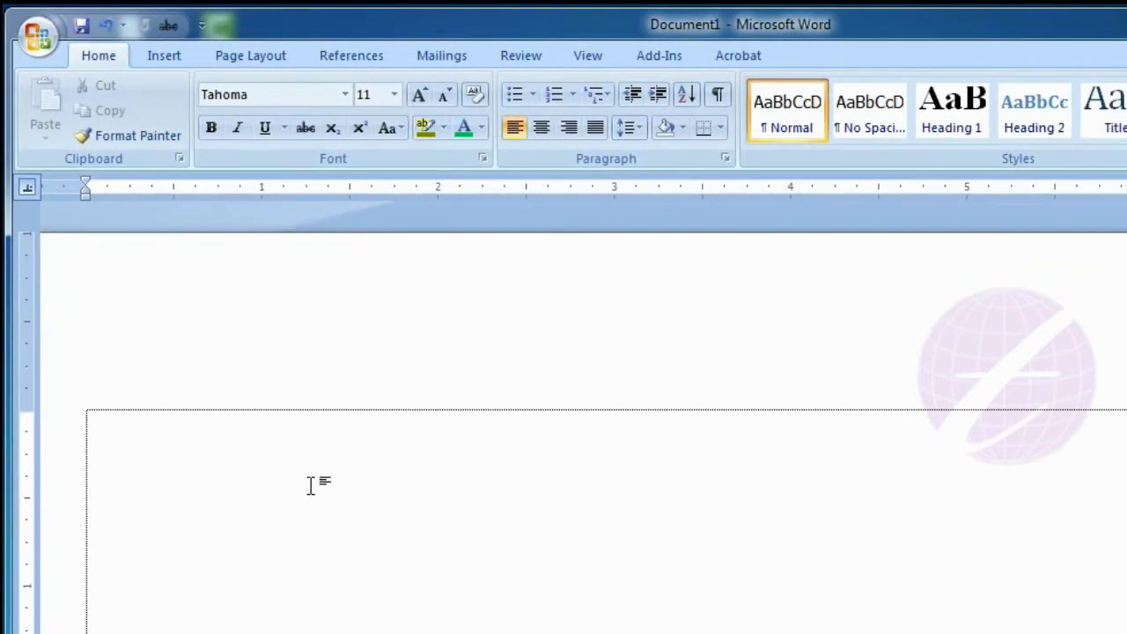
type("Table")
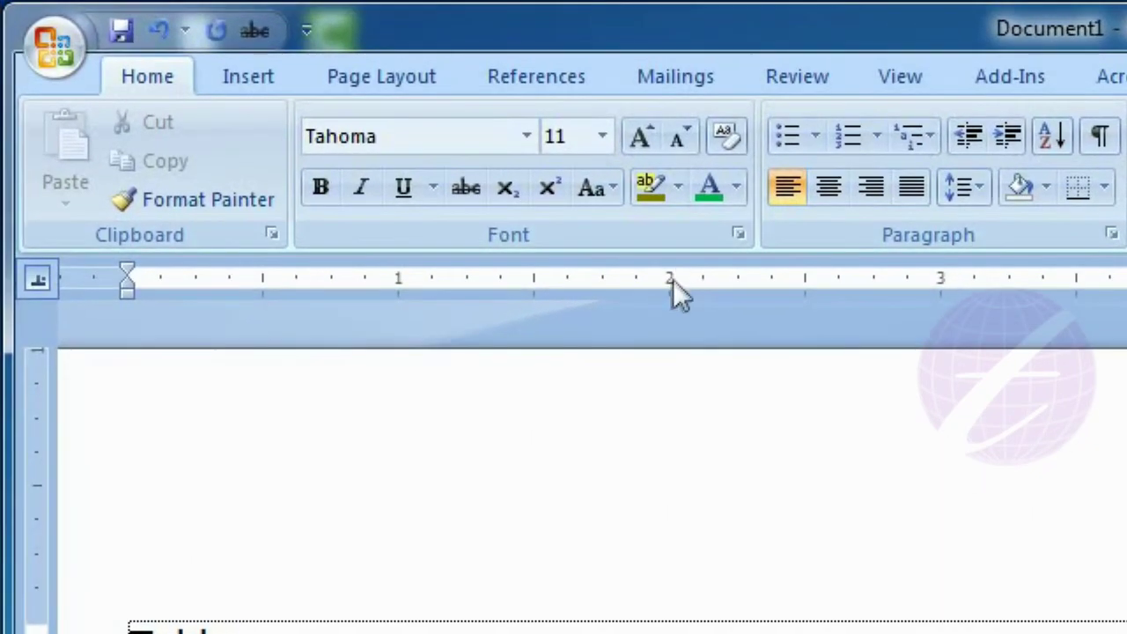
key("Tab")
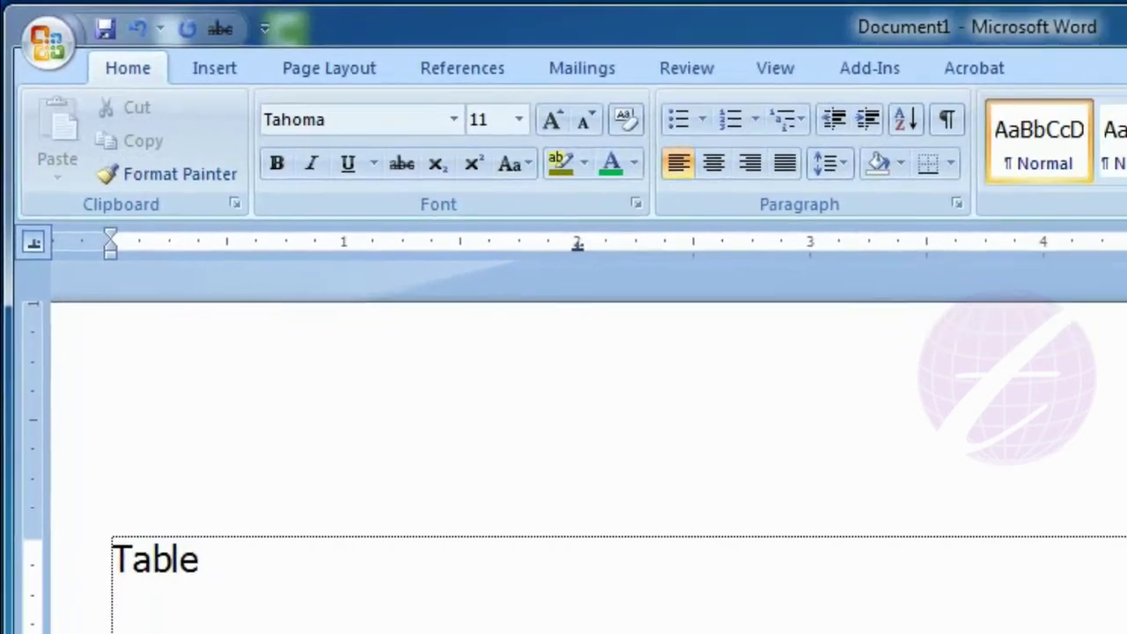
- Enter 300.00 as the Table price at the decimal tab
type("300")
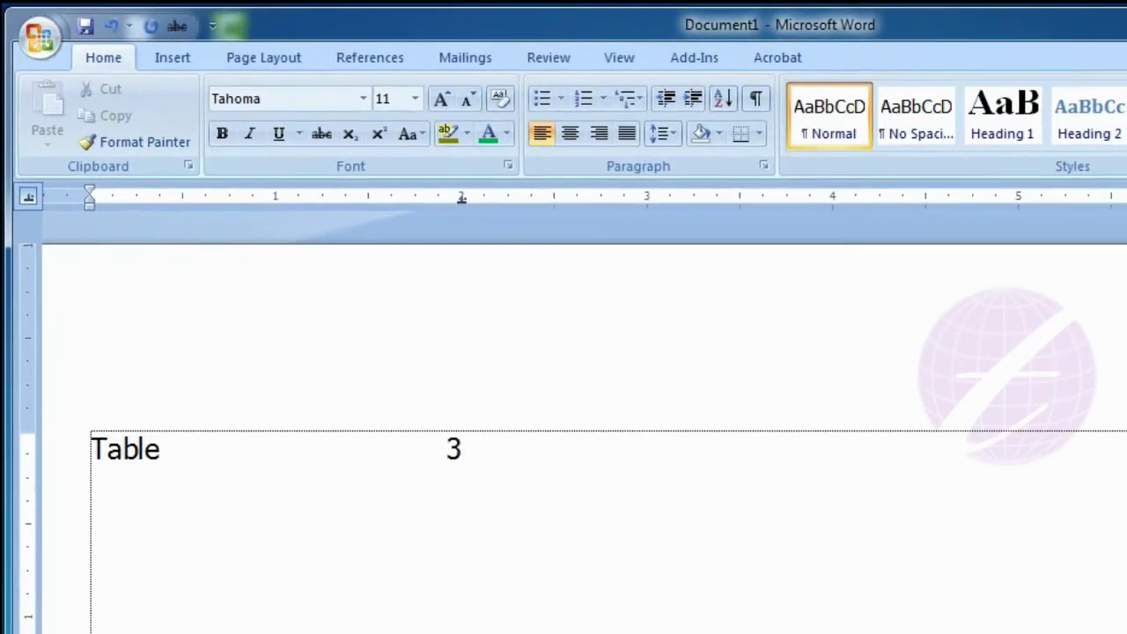
type(".")
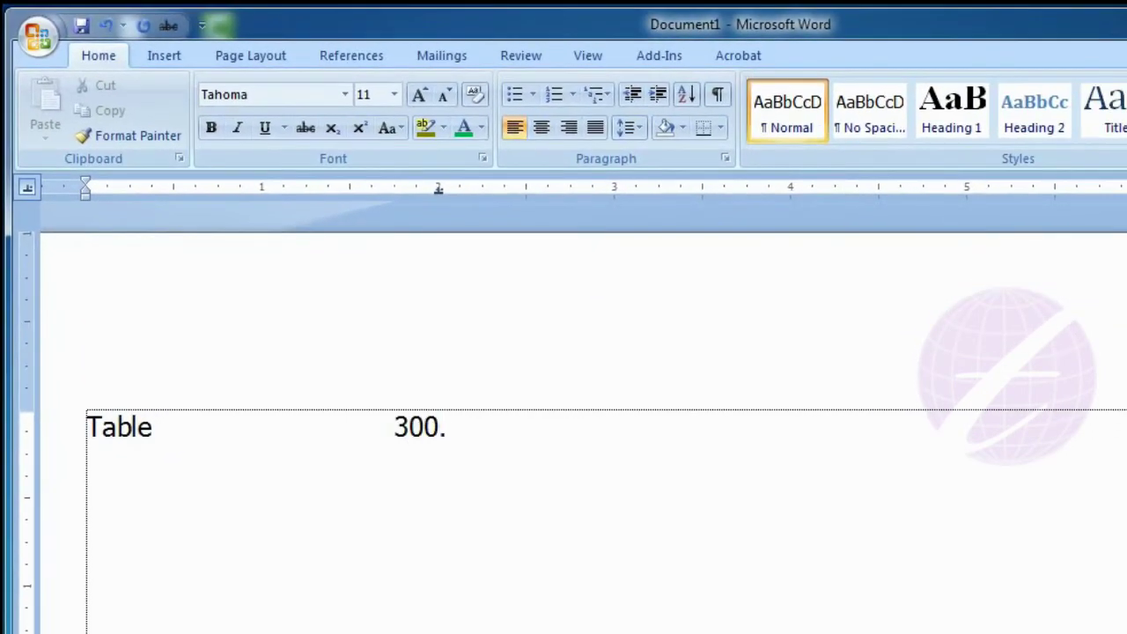
type("00")
left_click(439, 427)
left_click(498, 429)
- Add a 'Chair' line priced 200.00, aligned on the same decimal tab
key("Return")
type("Chair")
key("Tab")
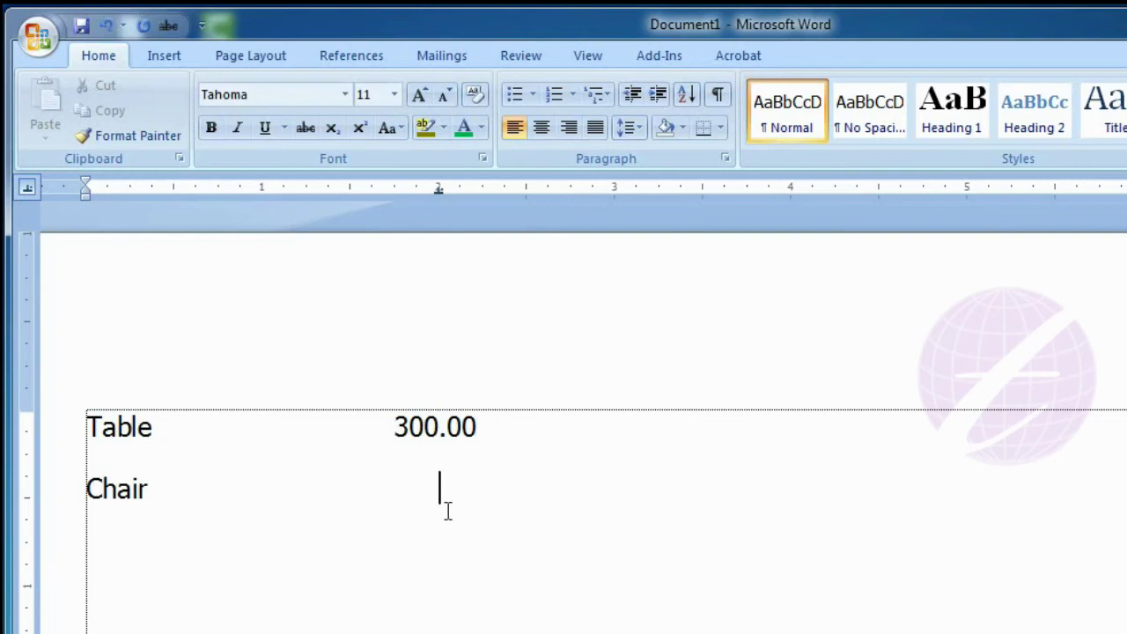
type("200.00")
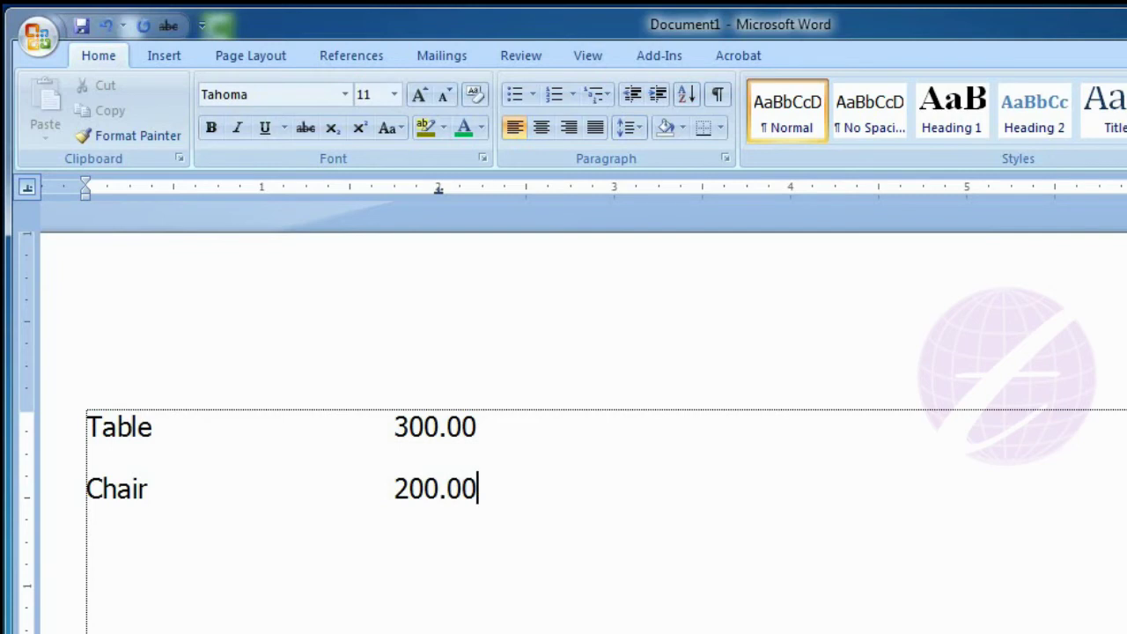
- Lengthen the Table price to 3000.000 to show the decimal points staying aligned
left_click(427, 410)
type("0")
left_click(463, 429)
type("0")
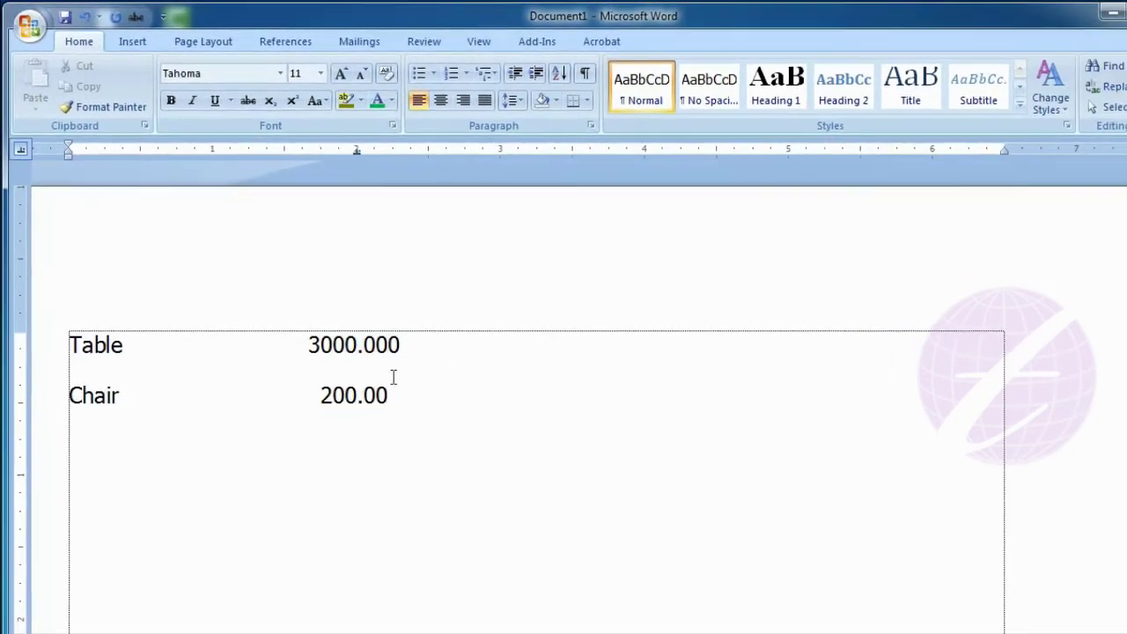
left_click(364, 395)
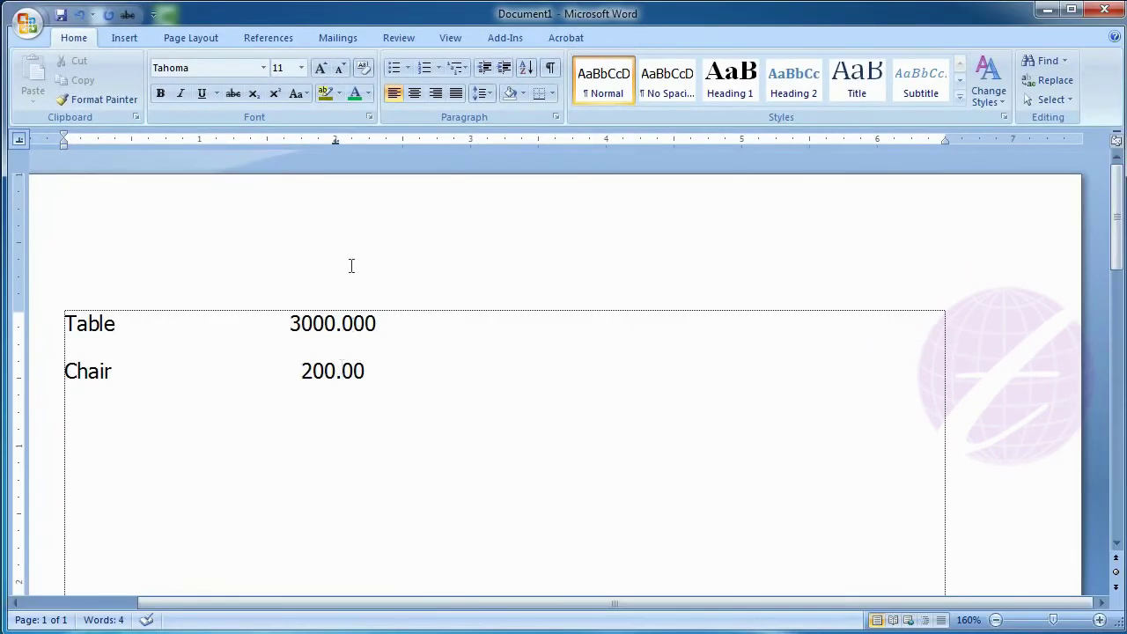
- Delete the whole price list and set the tab selector to Bar Tab
key("ctrl+a")
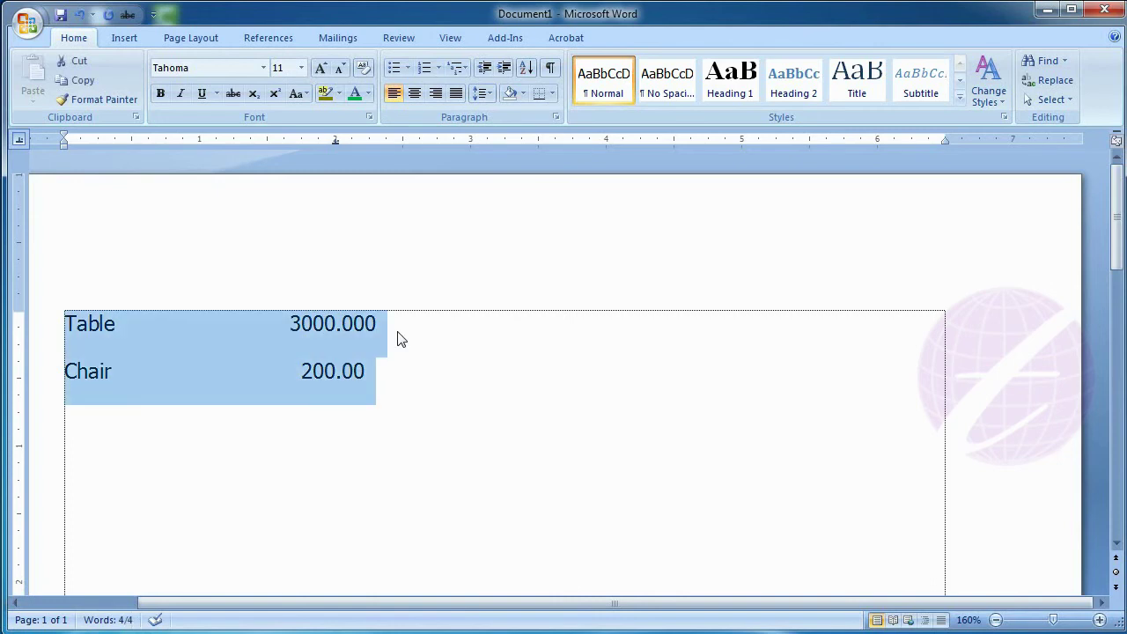
key("Delete")
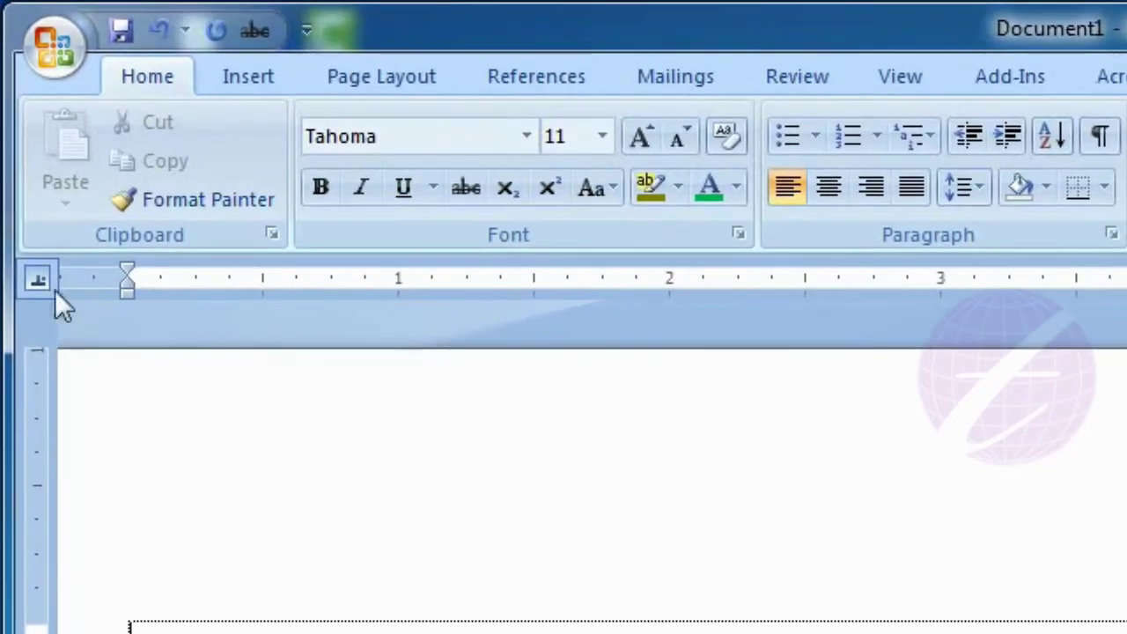
left_click(40, 280)
- Place a bar tab at 2 inches and type the lines 'Type' and 'More' beside it
left_click(669, 282)
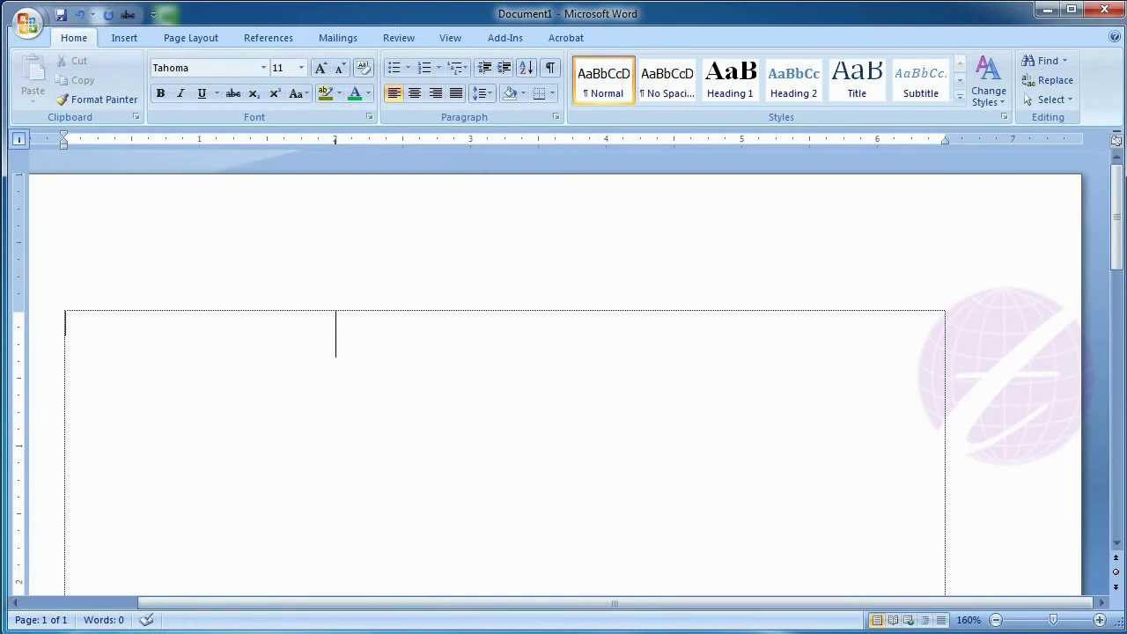
type("Type")
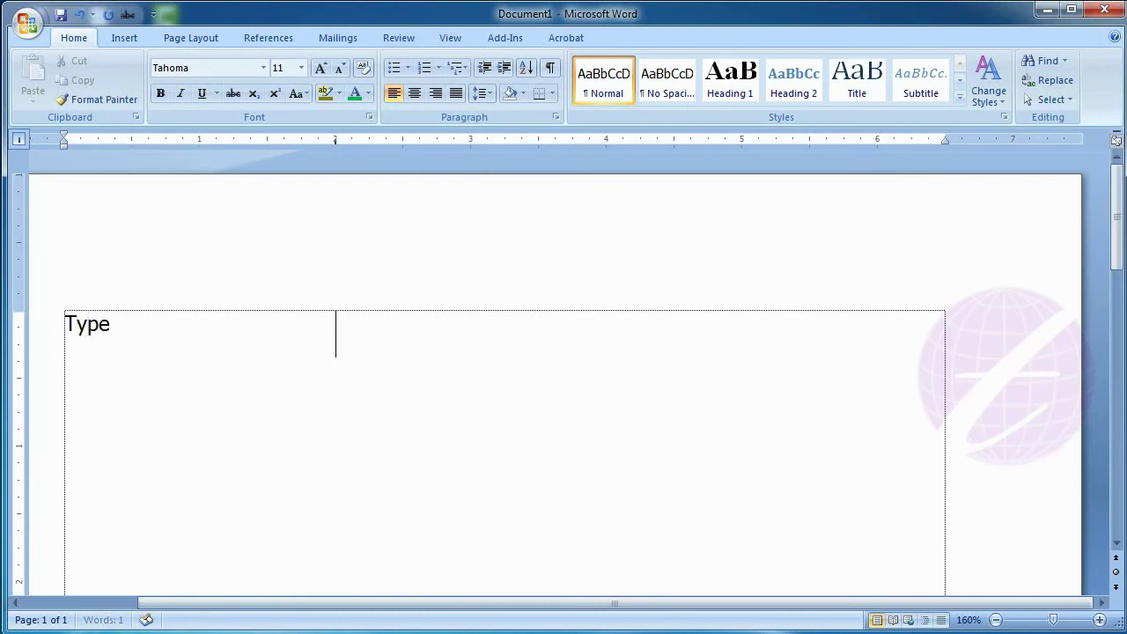
key("Return")
type("More")
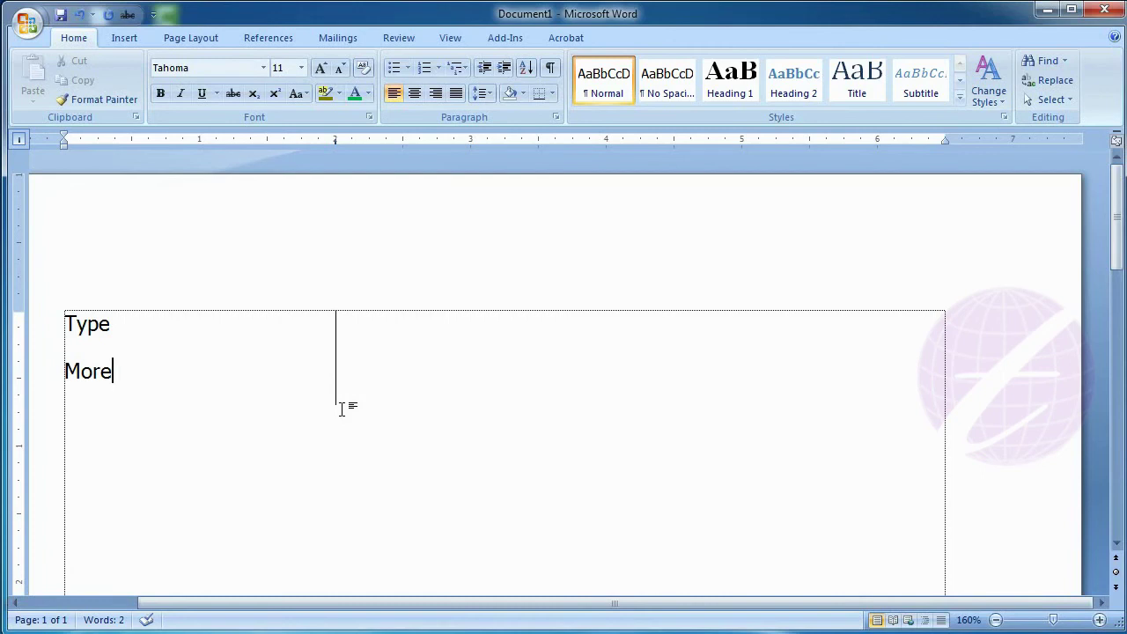
key("Return")
- Delete the 'Type' and 'More' lines and drag both bar tabs off the ruler
left_click(471, 141)
key("ctrl+a")
key("Delete")
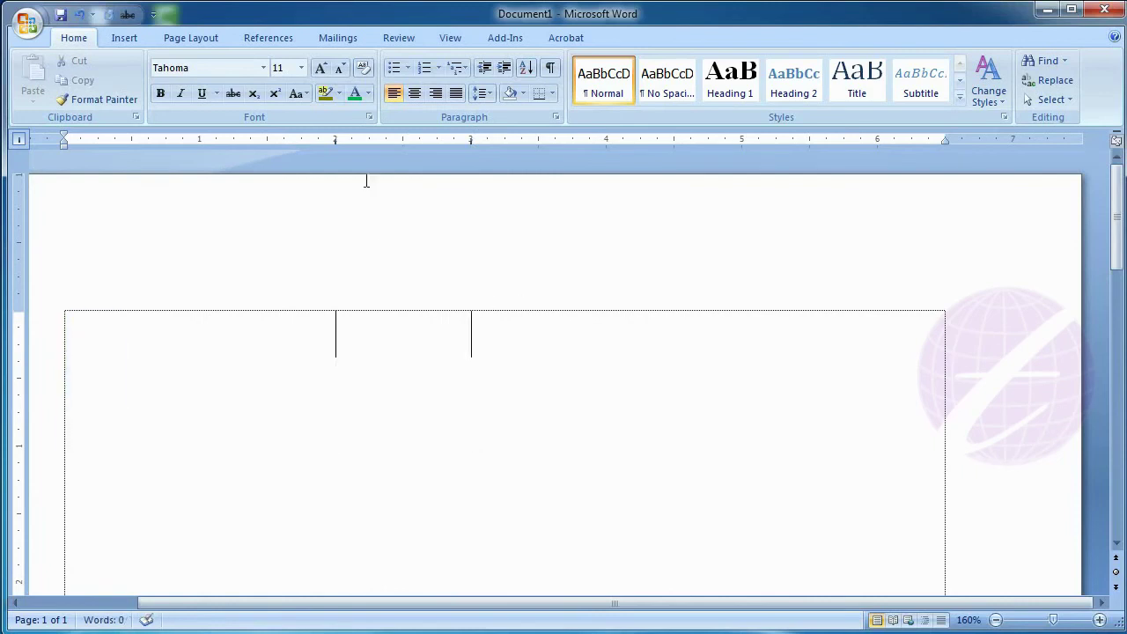
left_click_drag(333, 143, 360, 210)
left_click_drag(469, 142, 458, 269)
- Set bar tabs at 2 and 3 inches with two left tab stops between them
left_click(334, 143)
left_click(488, 140)
left_click(19, 140)
left_click(21, 140)
left_click(354, 142)
left_click(415, 142)
- Type the first row of numbers 3, 6, 8 on the tab stops
key("Tab")
type("3")
key("Tab")
type("6")
key("Tab")
type("8")
key("Return")
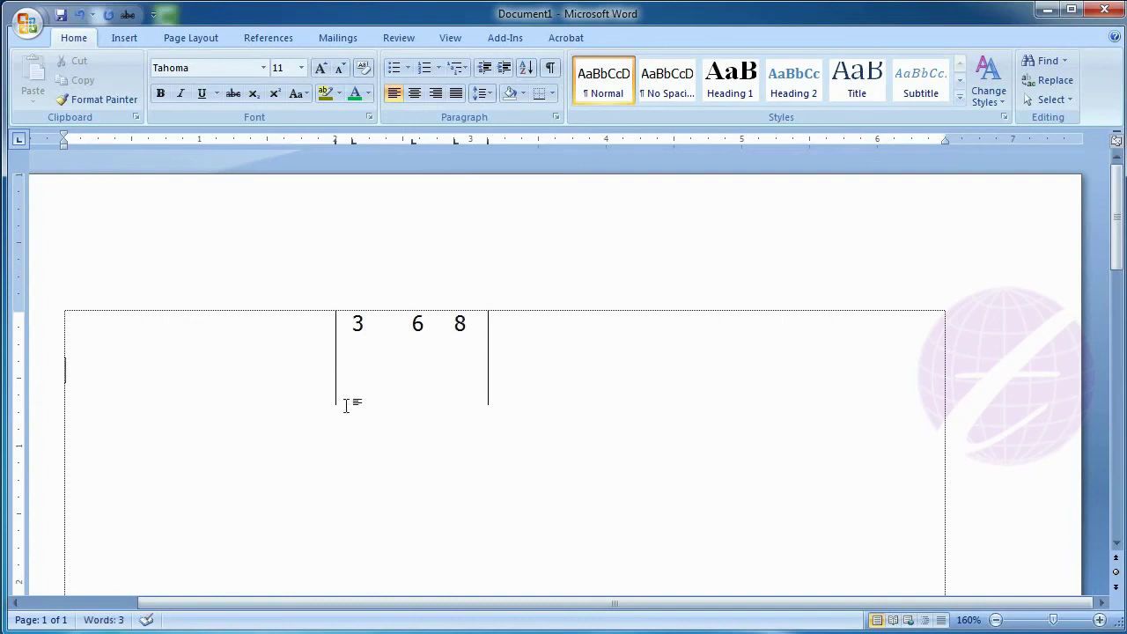
- Type the second row of numbers 4, 2, 7
type("4")
key("Tab")
type("2")
key("Tab")
type("7")
key("Return")
- Type the third row of numbers 3, 5, 9 on the tab stops
key("Tab")
type("3")
key("Tab")
type("5")
key("Tab")
type("9")
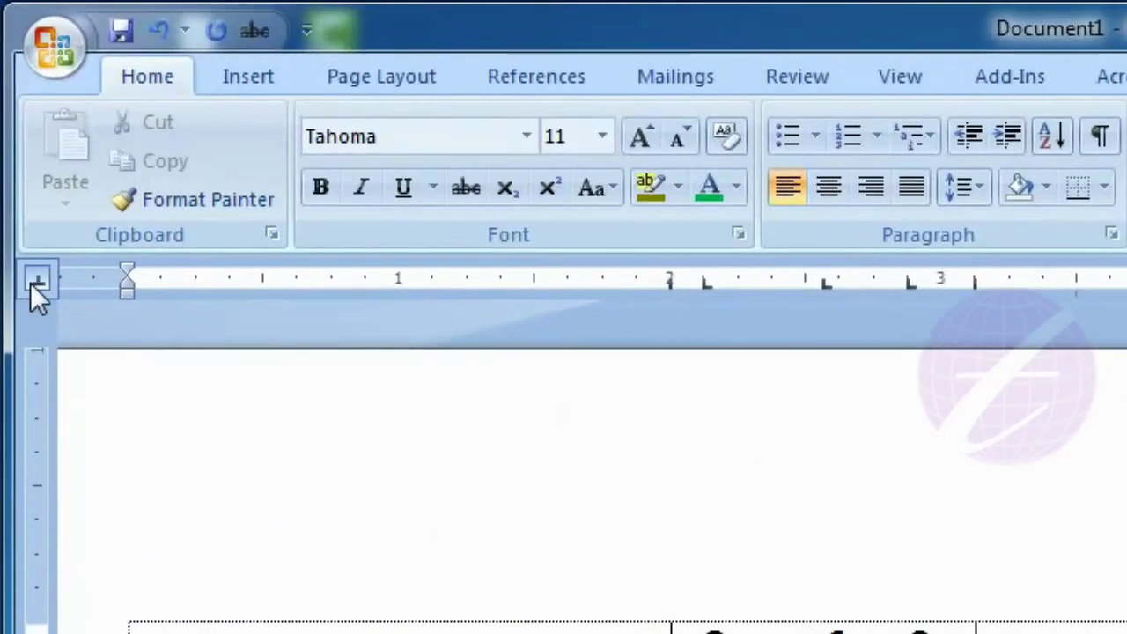
- Cycle the tab selector past Bar Tab to the First Line Indent marker
left_click(30, 282)
left_click(49, 287)
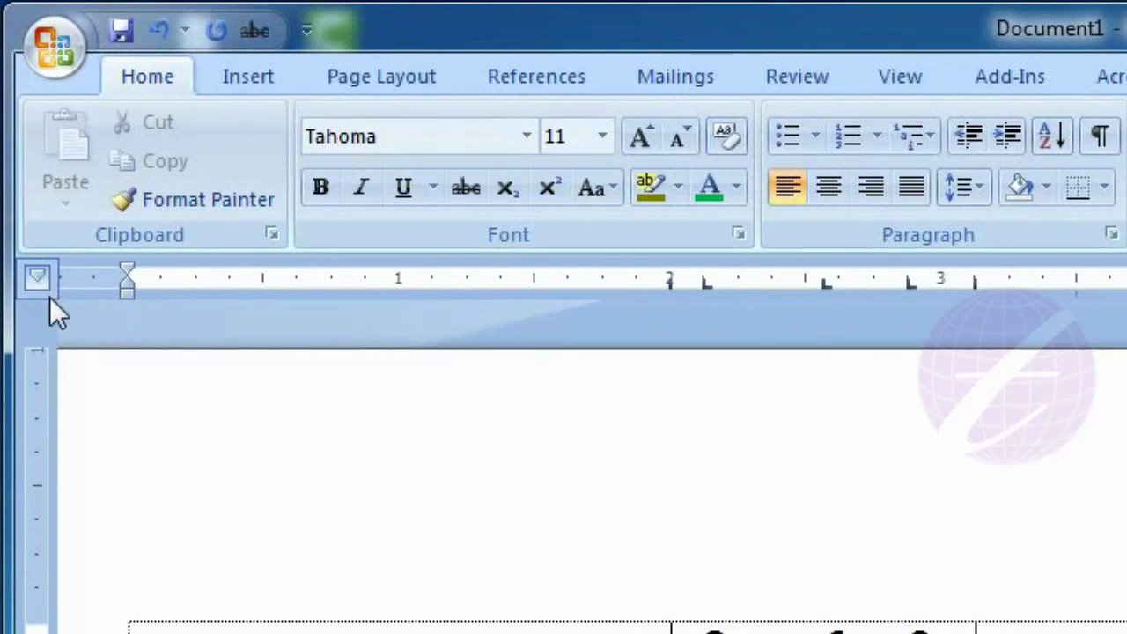